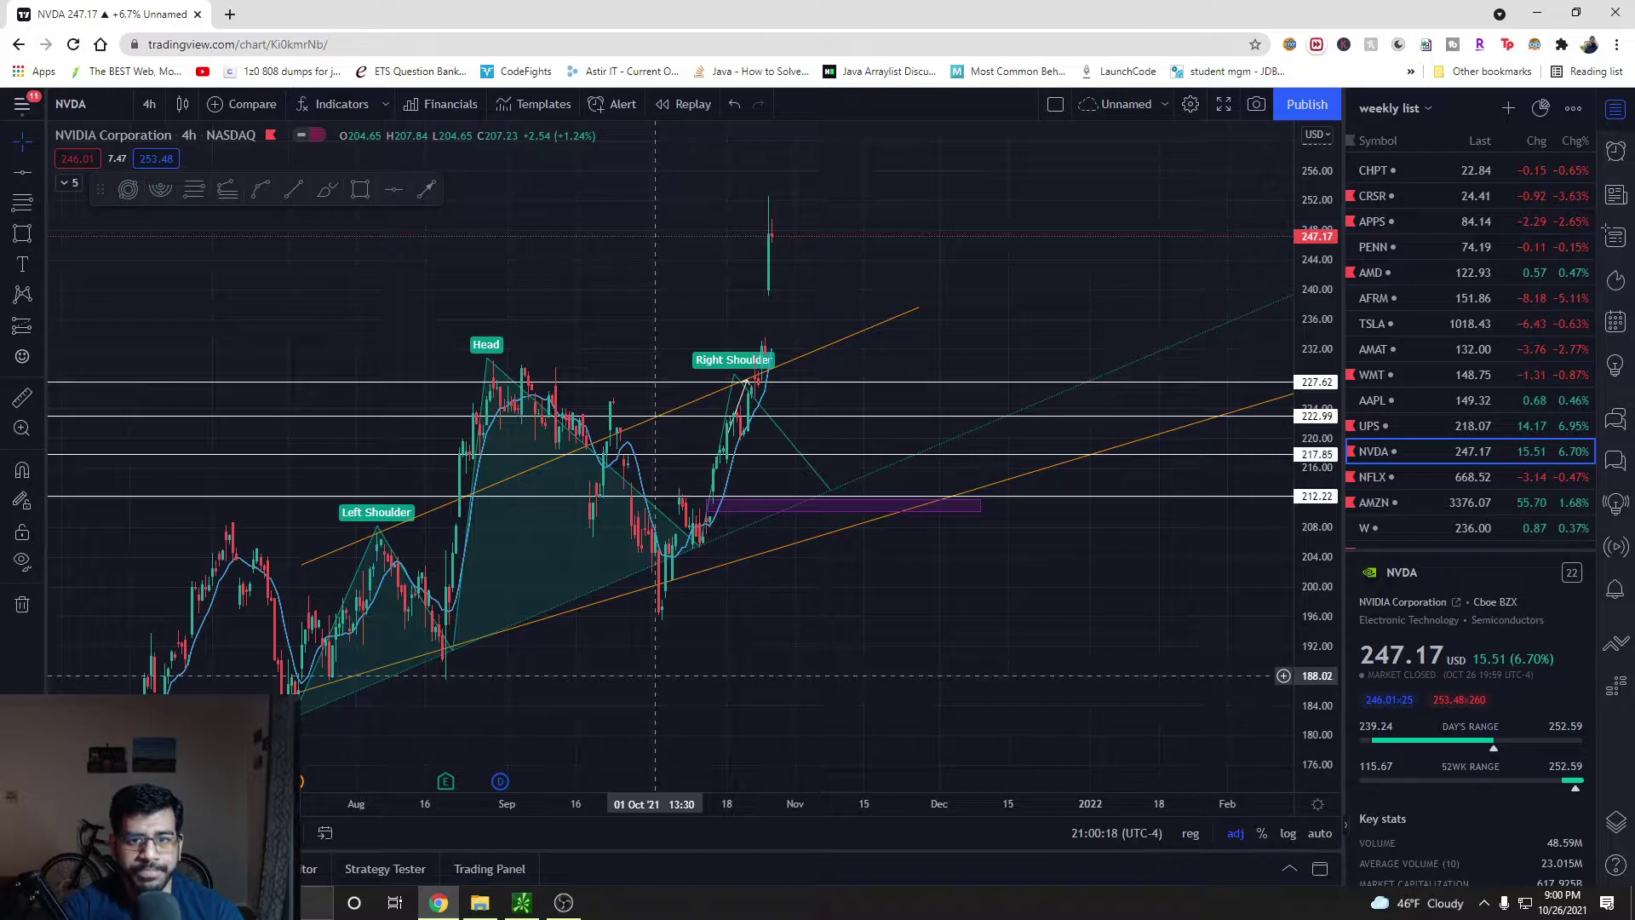
- Open the SPOT chart from the weekly watchlist and review its 4-hour price action
scroll(1447, 409, "down", 5)
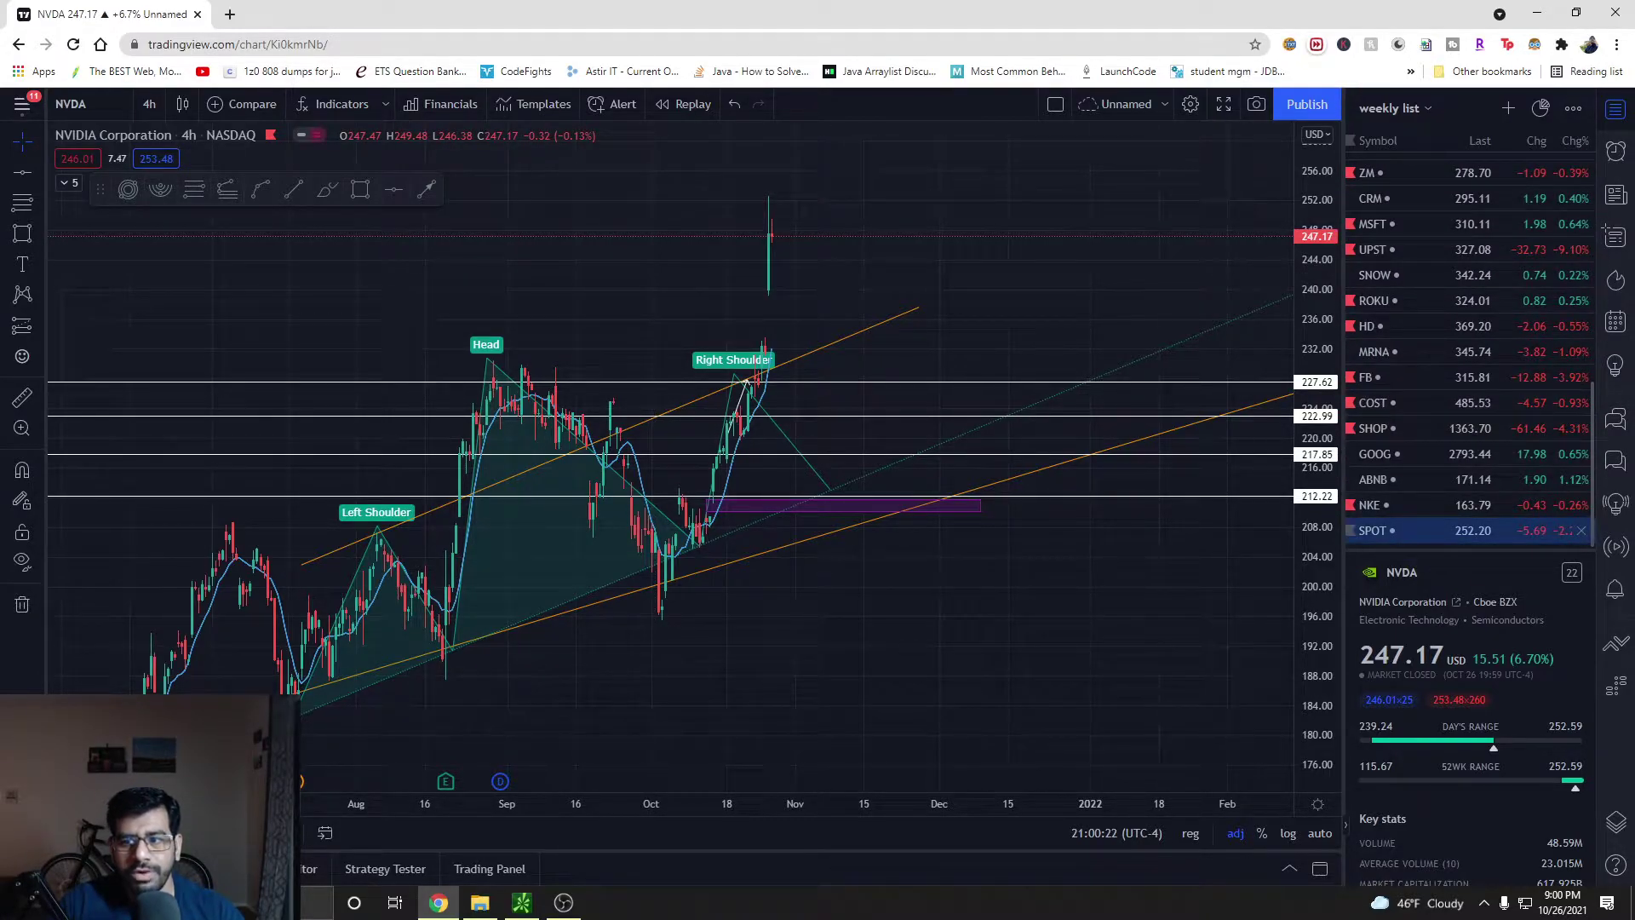
left_click(1396, 530)
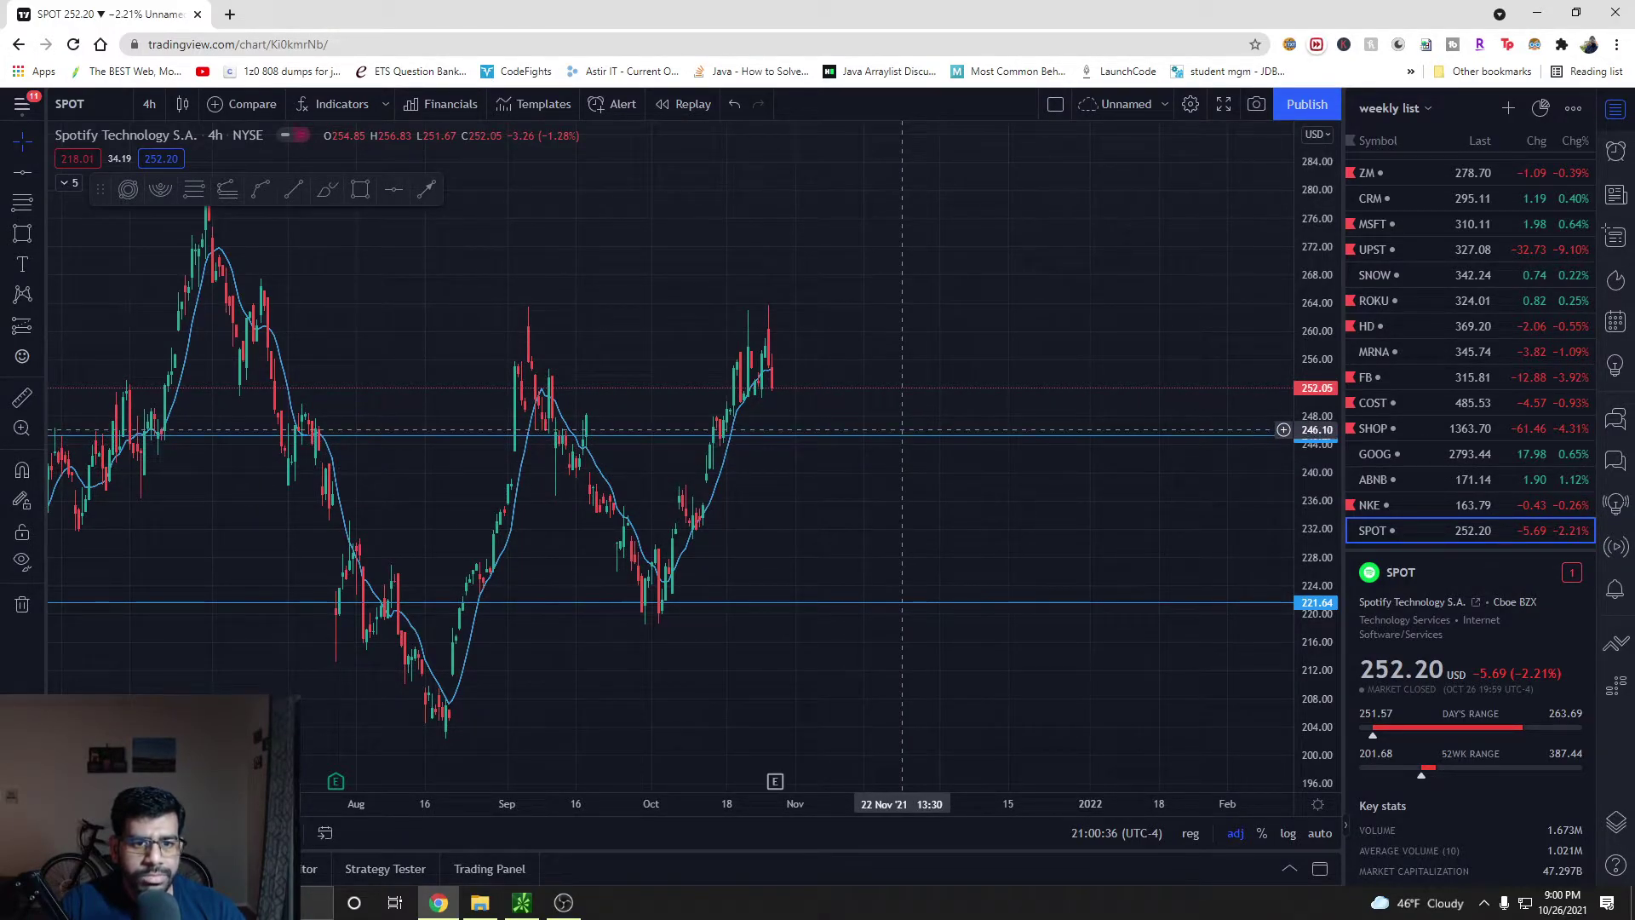
left_click(905, 436)
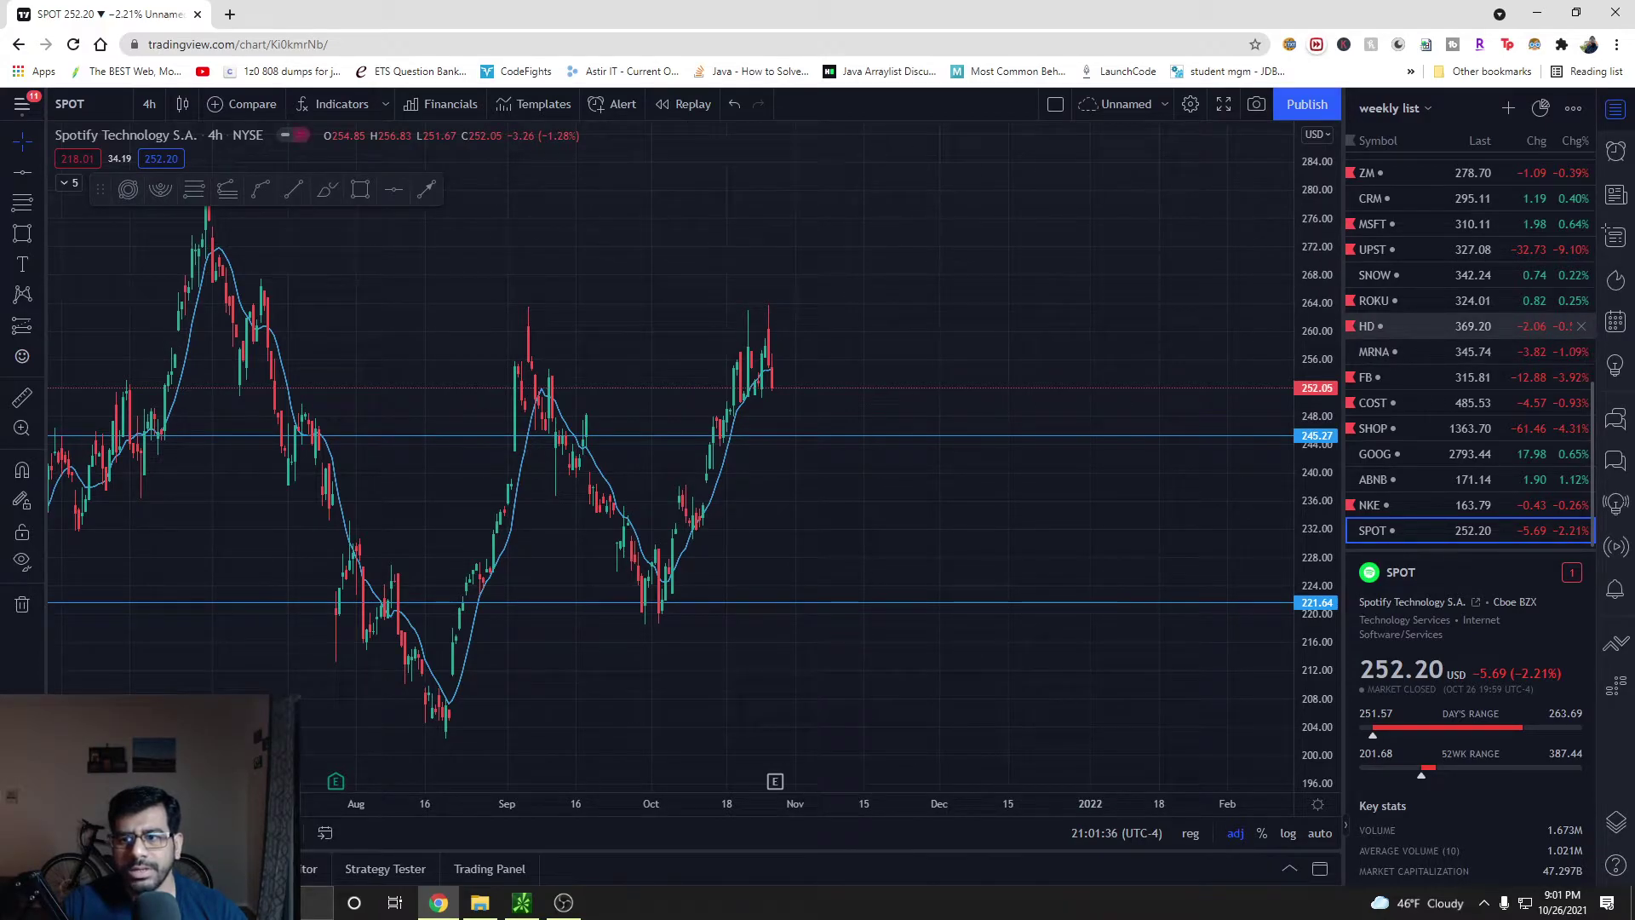
- Open the NVDA chart from the watchlist and examine the recent price gap above the right shoulder
left_click(1396, 300)
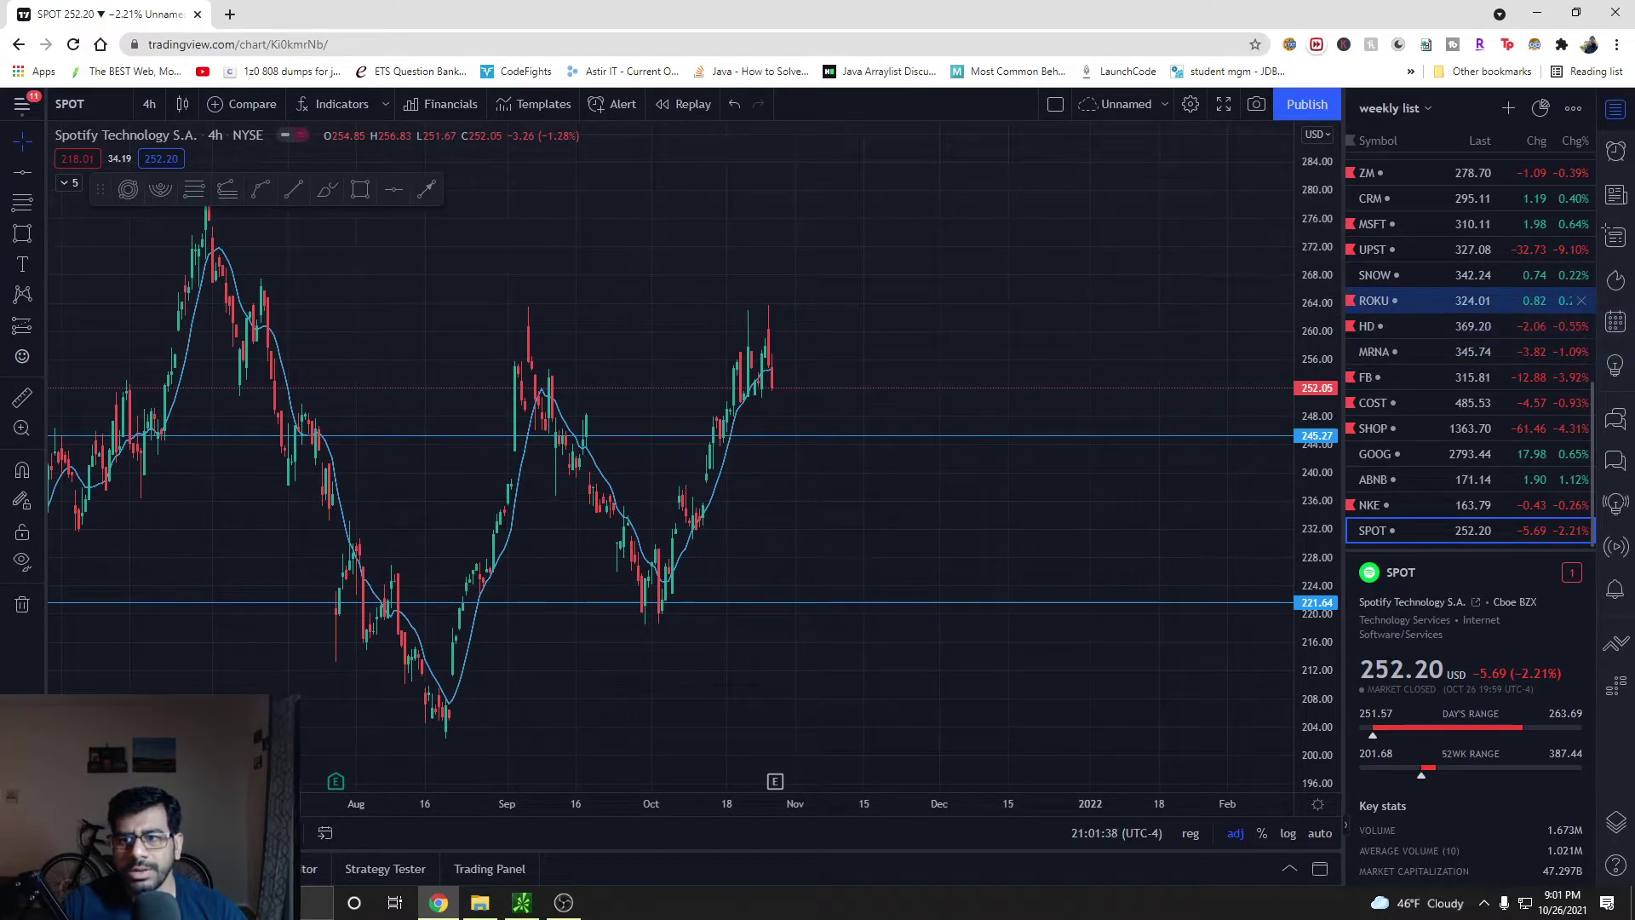
scroll(1447, 326, "up", 3)
scroll(1447, 326, "up", 3)
left_click(1397, 343)
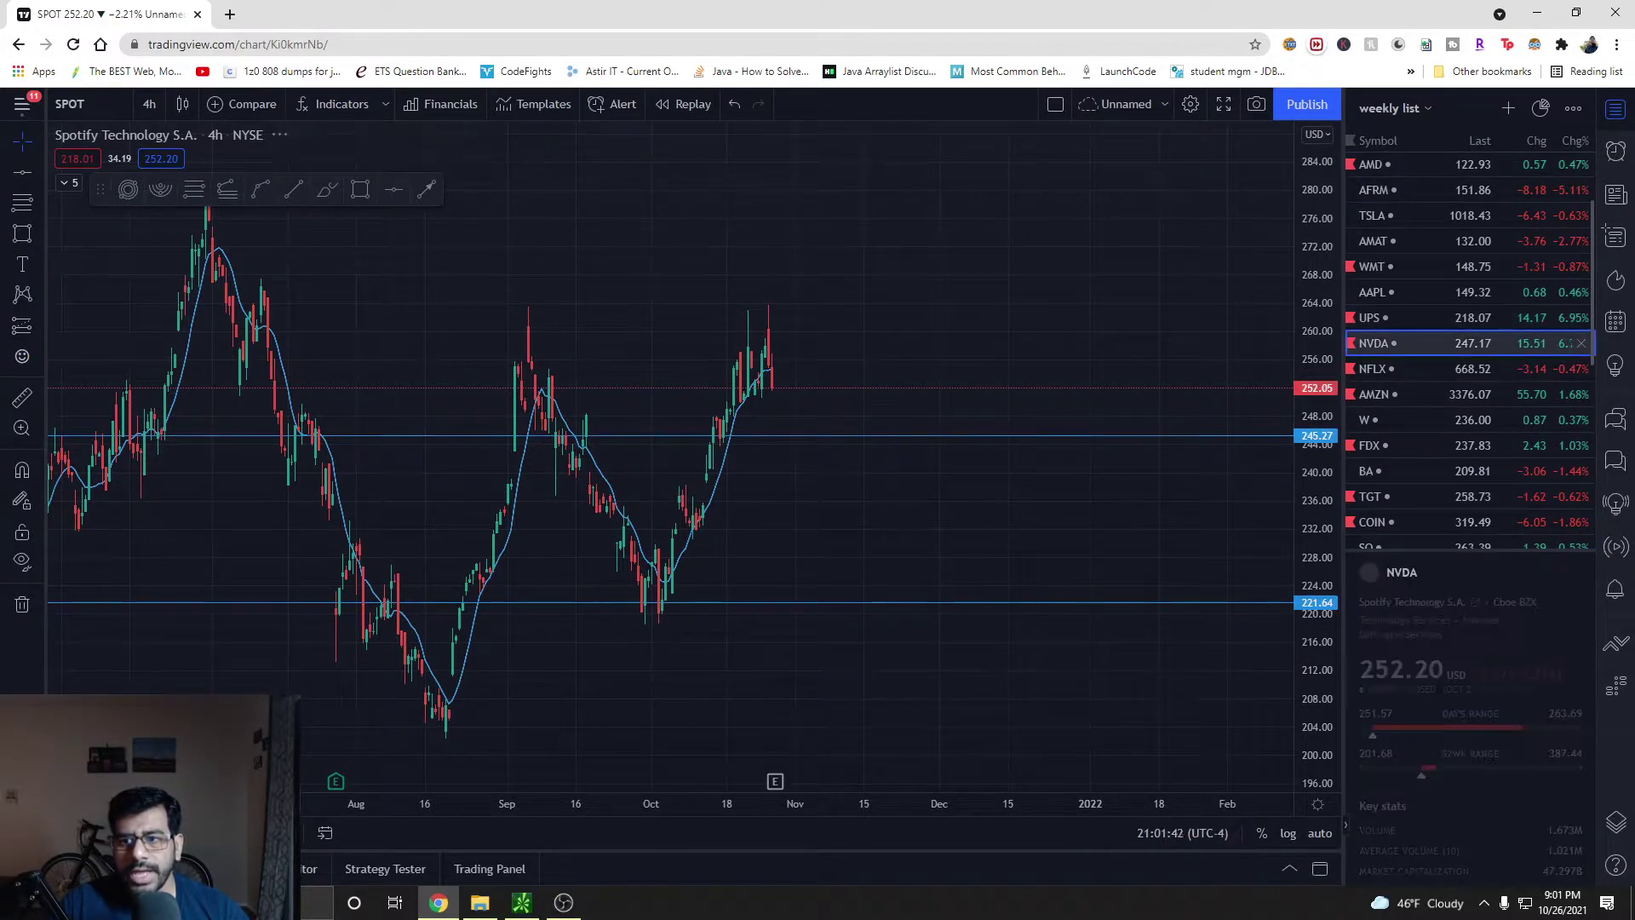
mouse_move(1099, 413)
left_mouse_down()
mouse_move(868, 510)
mouse_move(976, 542)
mouse_move(1147, 545)
mouse_move(913, 578)
left_mouse_up()
scroll(1203, 548, "down", 2)
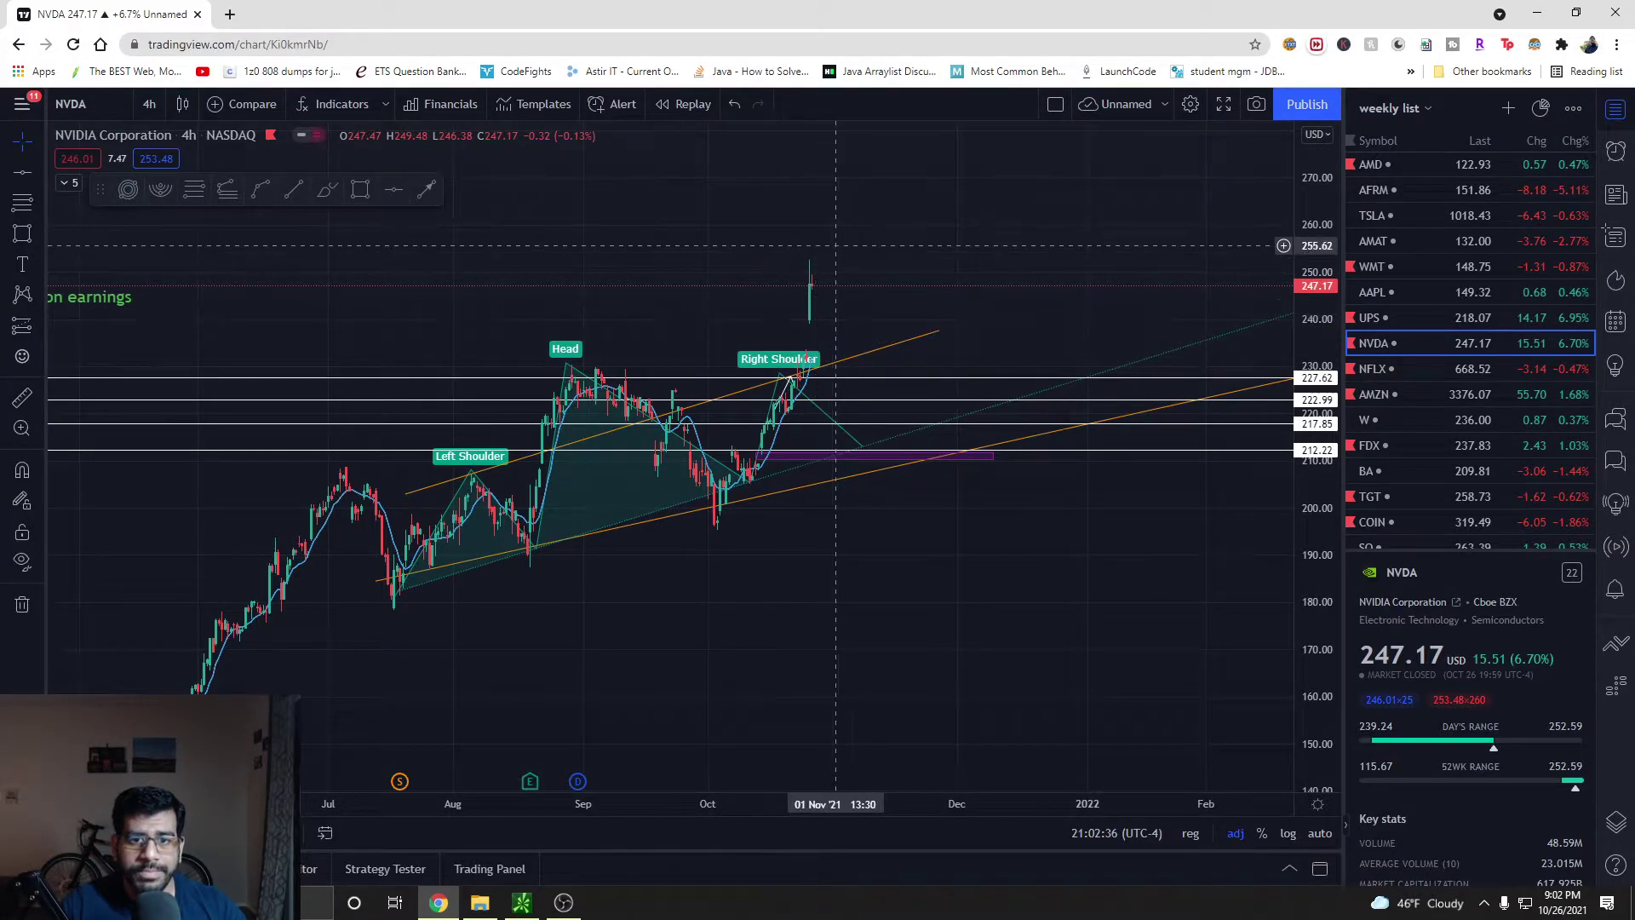
scroll(836, 245, "up", 3)
left_click_drag(835, 245, 1150, 259)
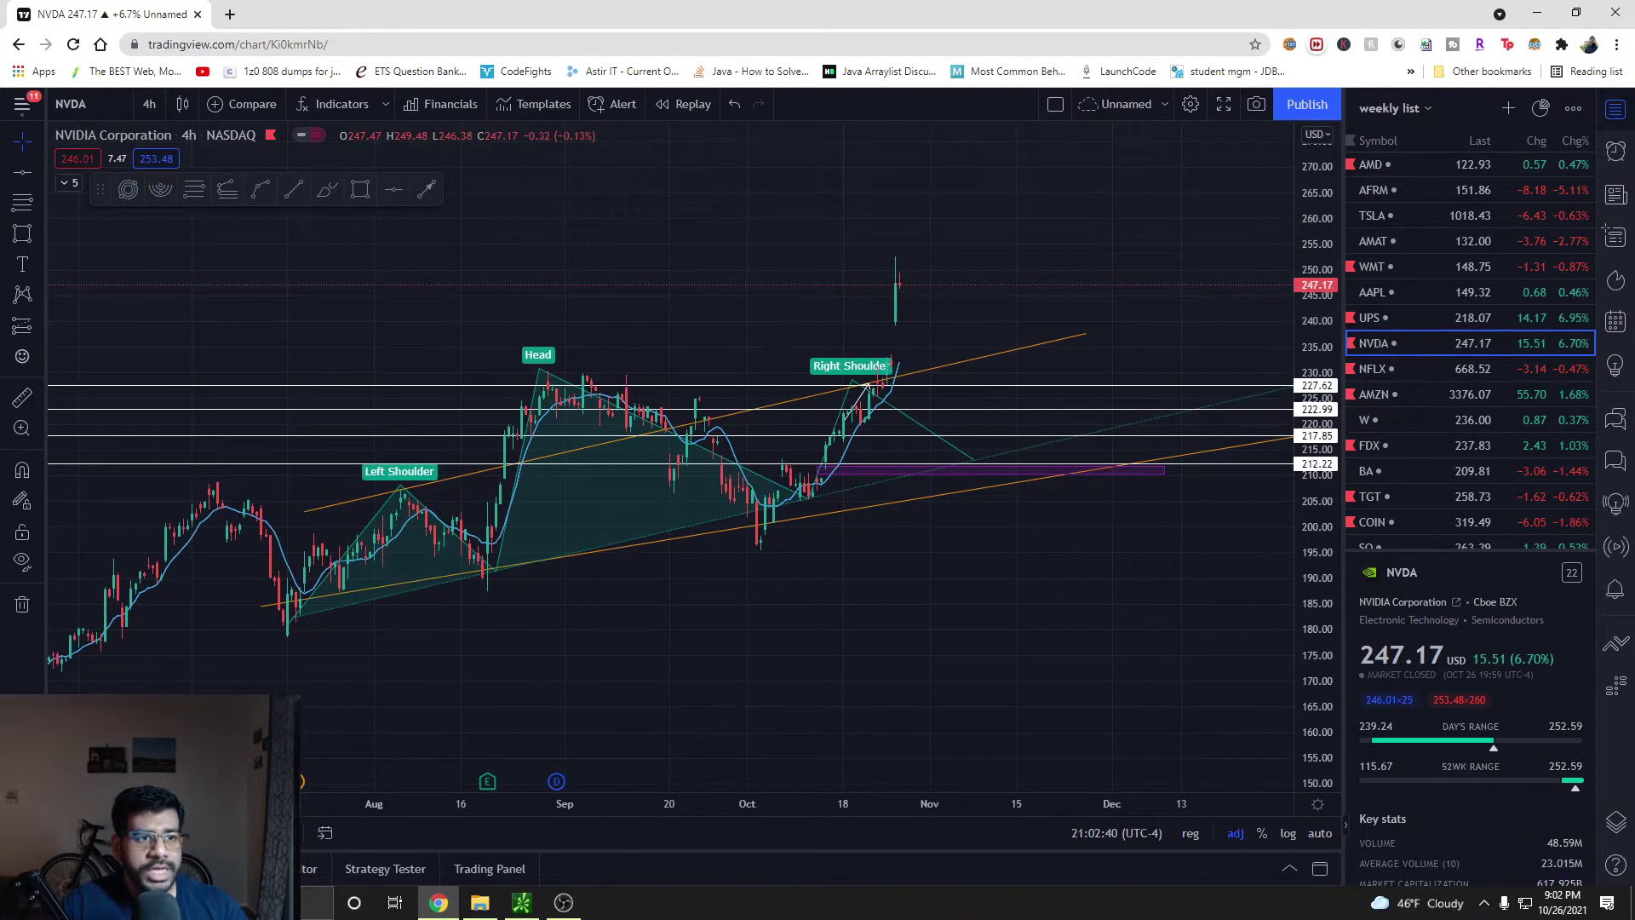
- Set the NVDA chart interval to 5 minutes and bring the 26 October session into view
left_click(149, 104)
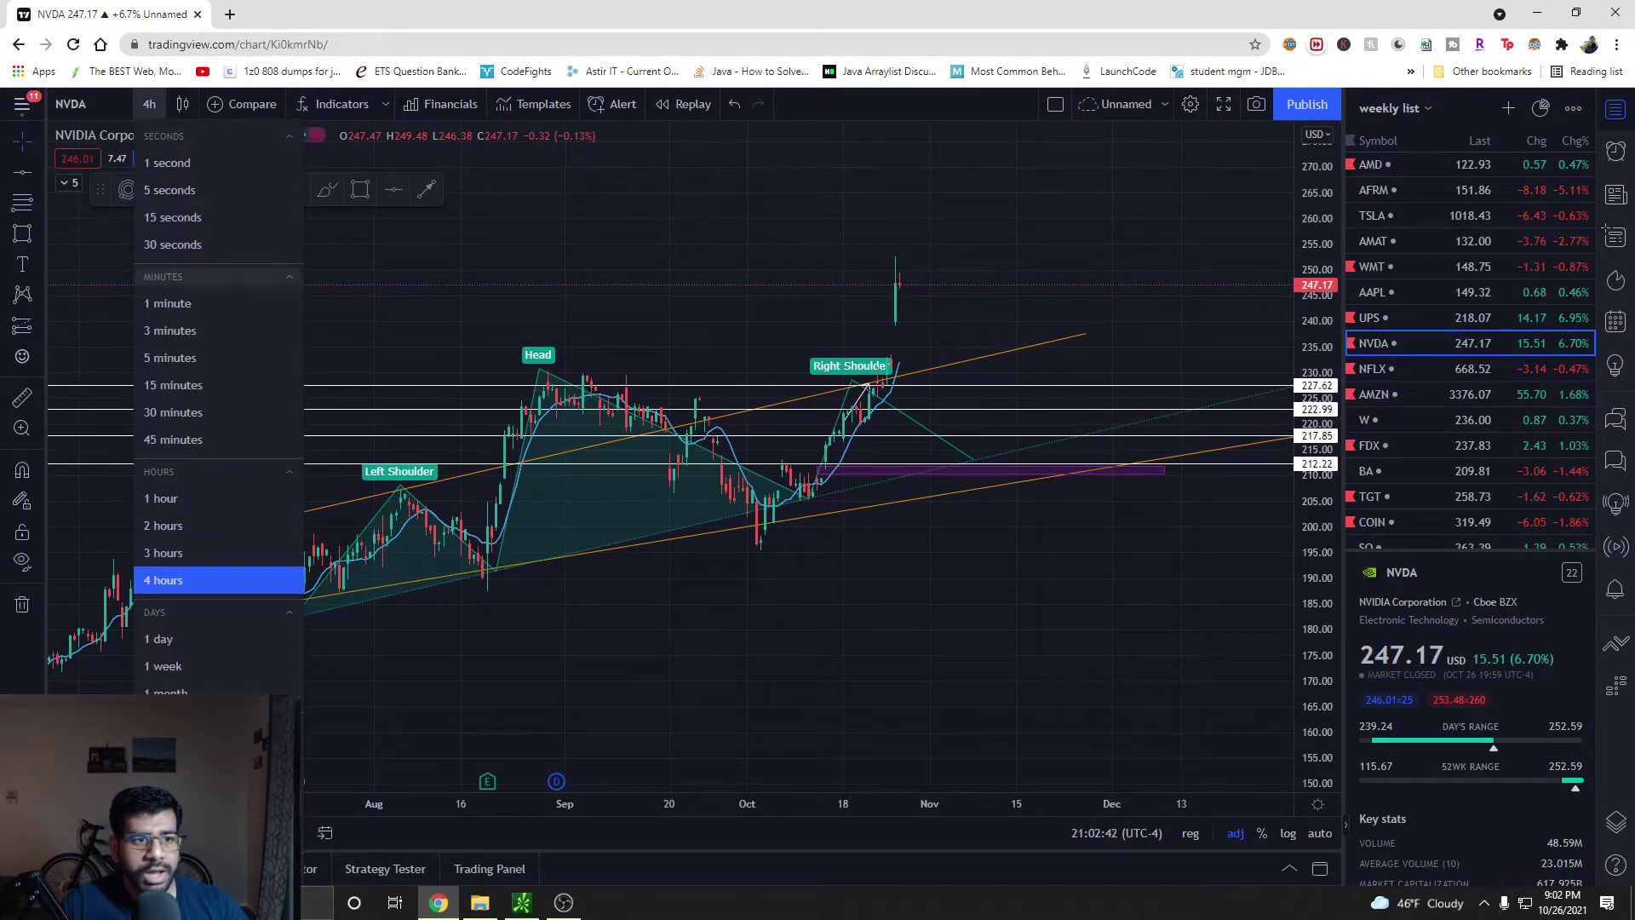
left_click(174, 358)
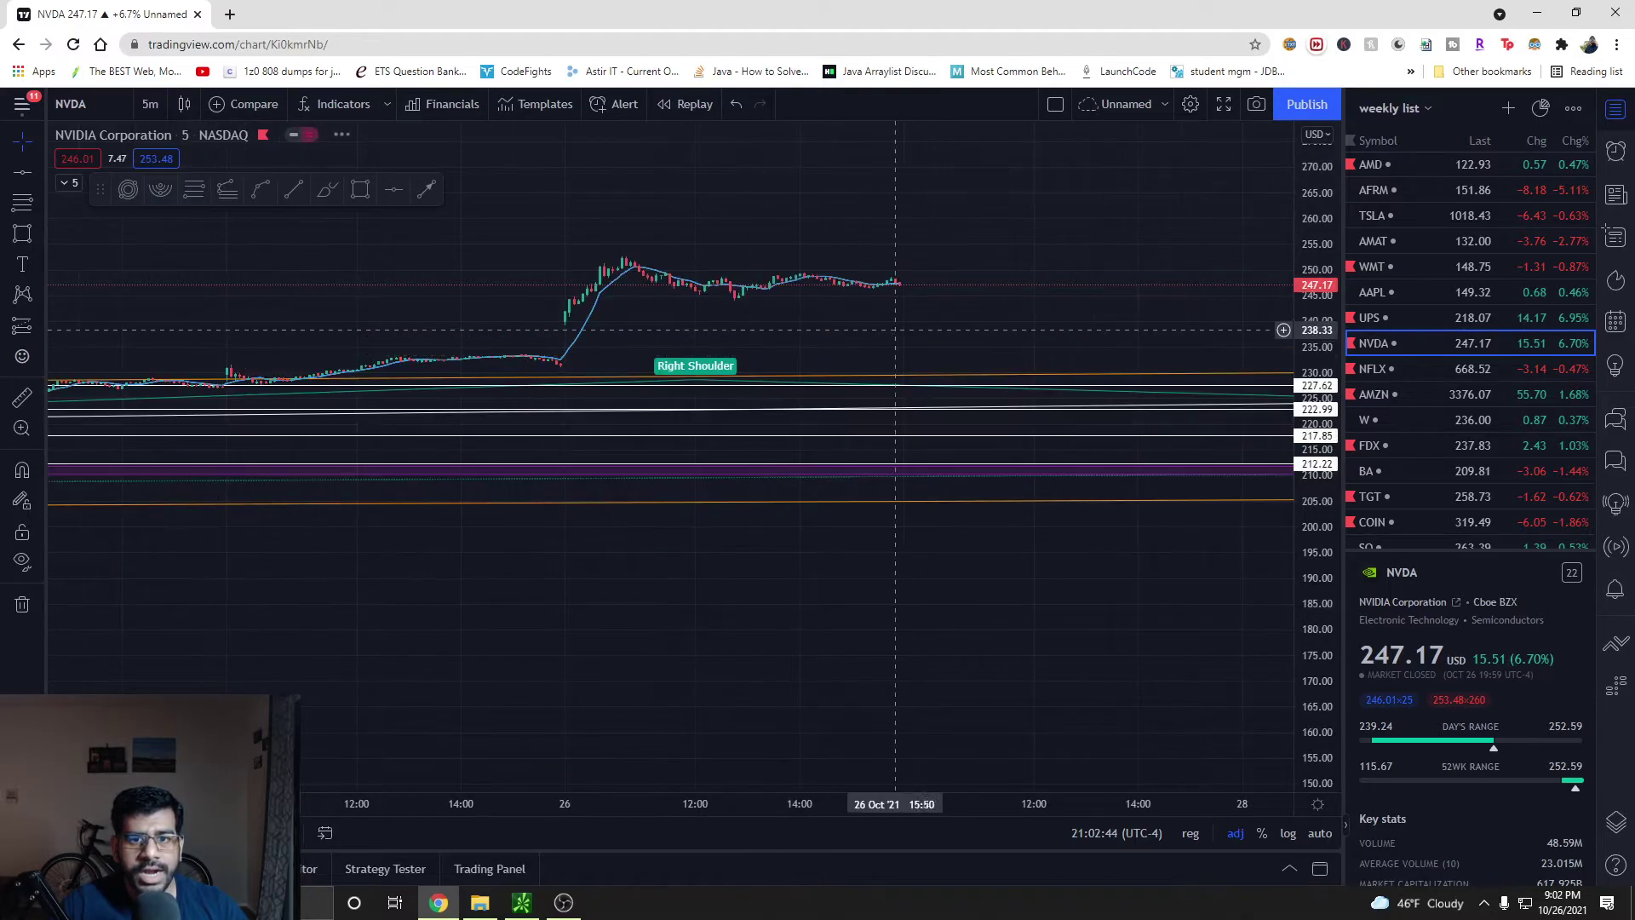
left_click_drag(623, 460, 860, 455)
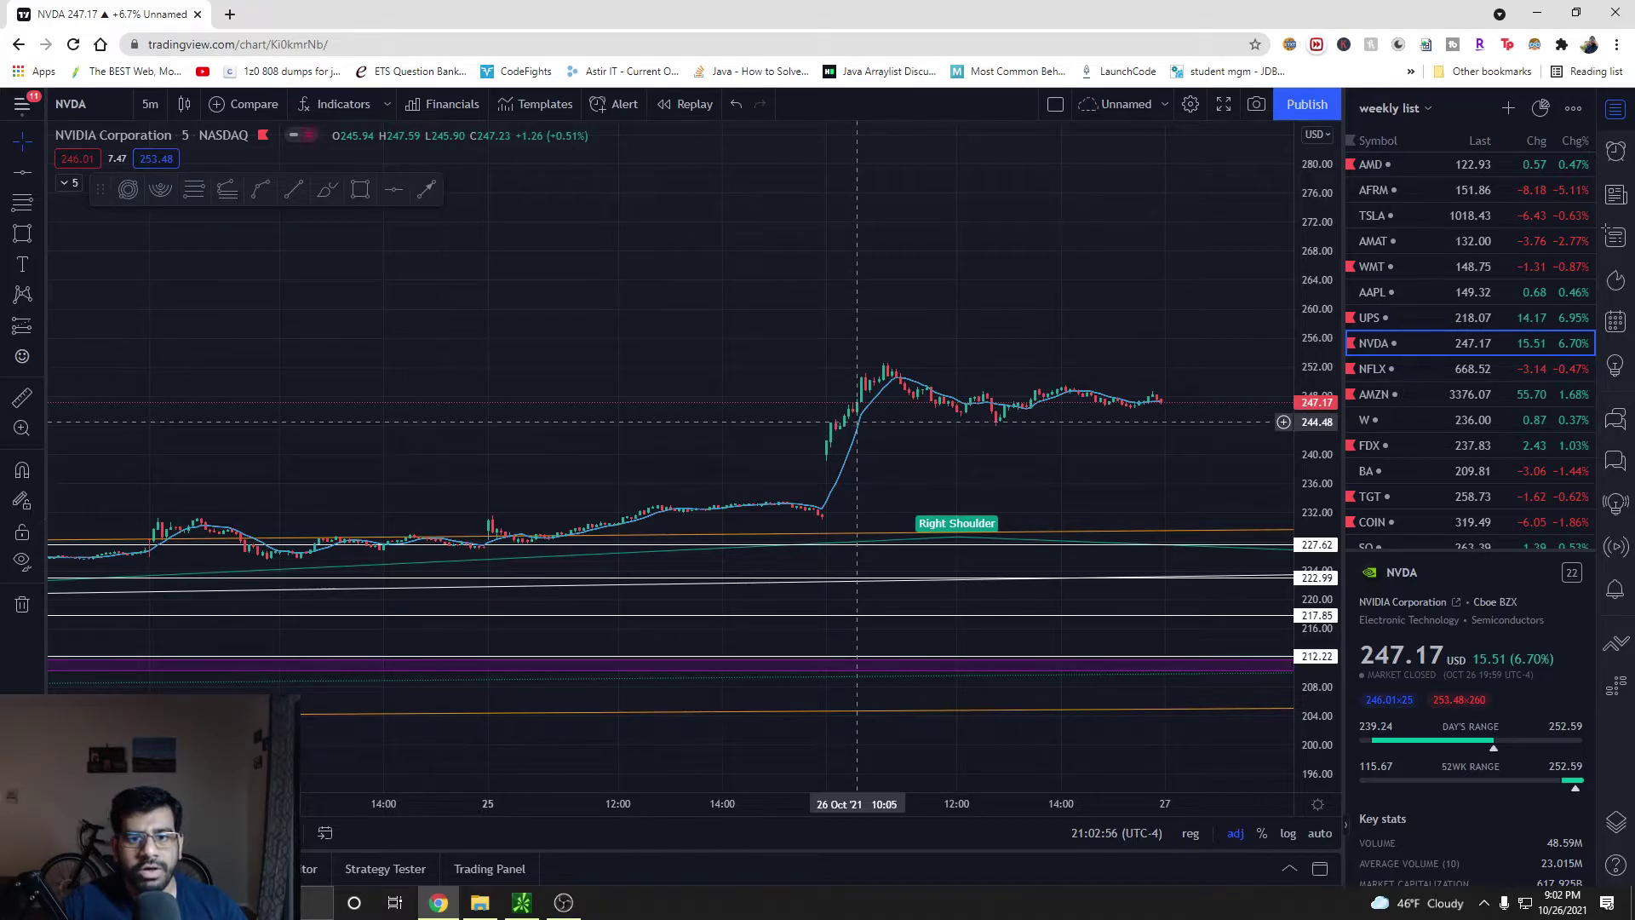
- Search for the symbol SPY and load its chart
left_click(70, 104)
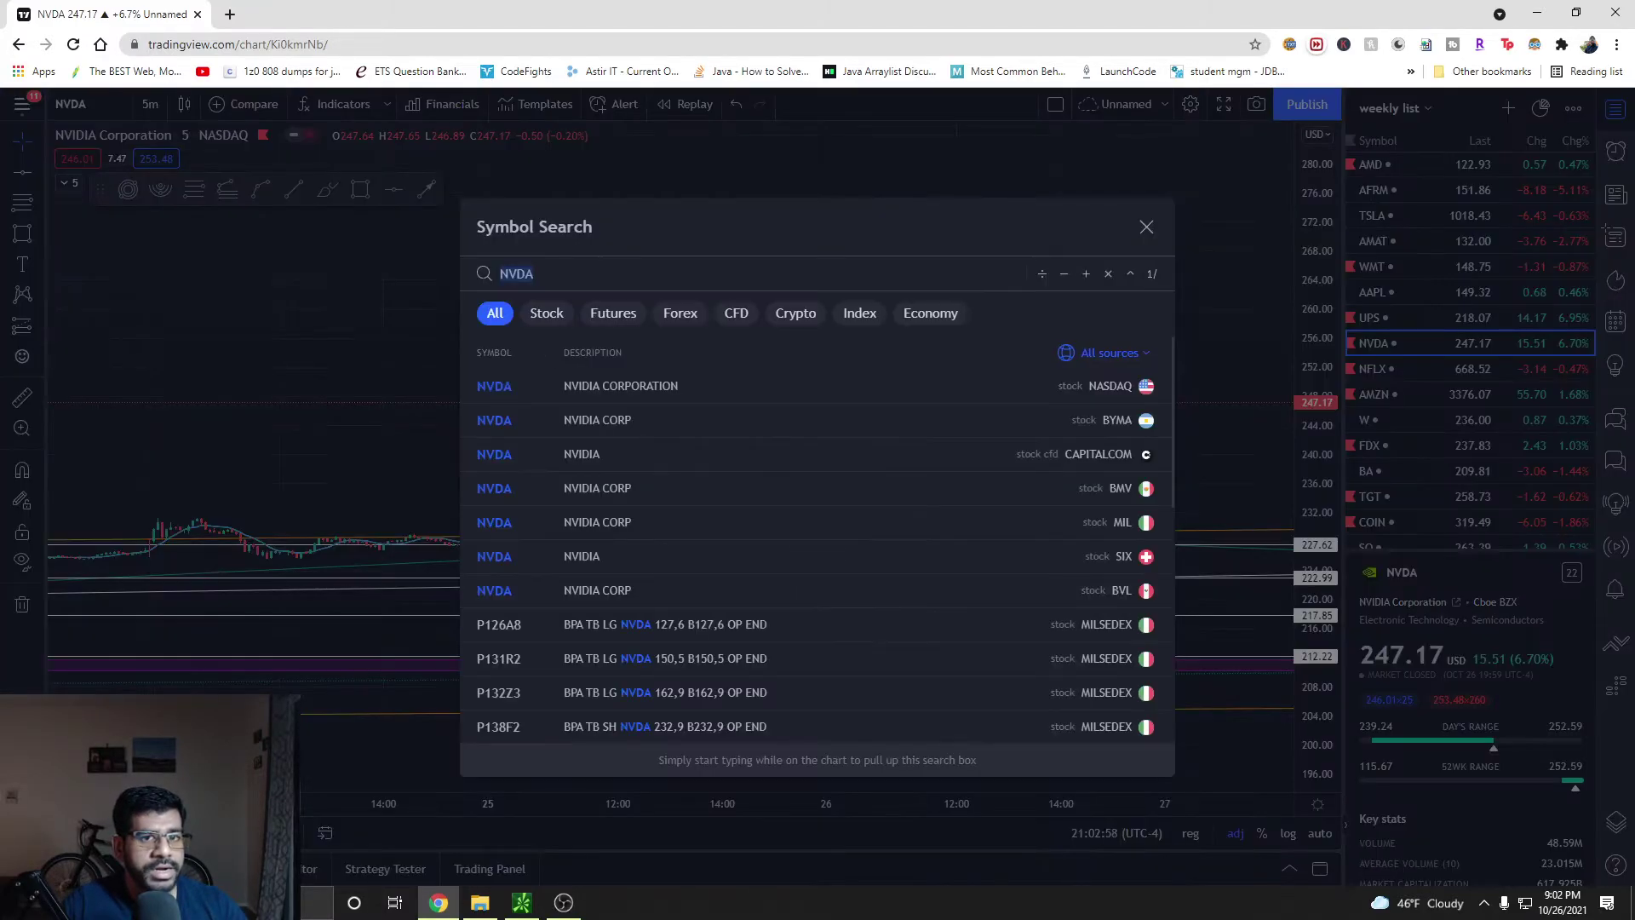
key("BackSpace")
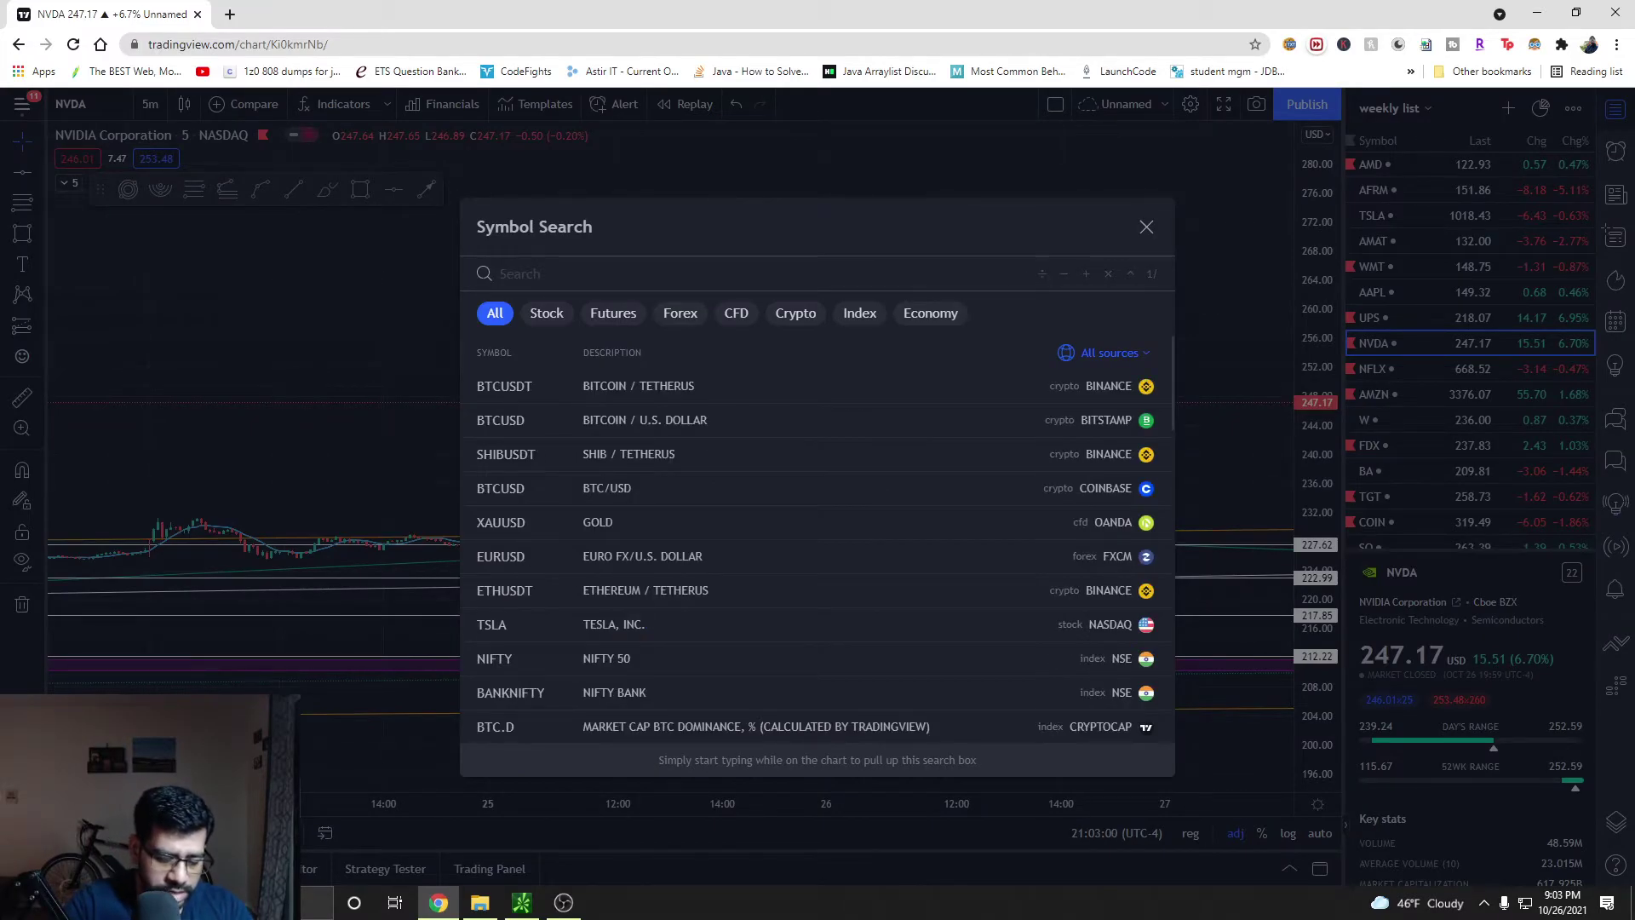
type("SPY")
key("Return")
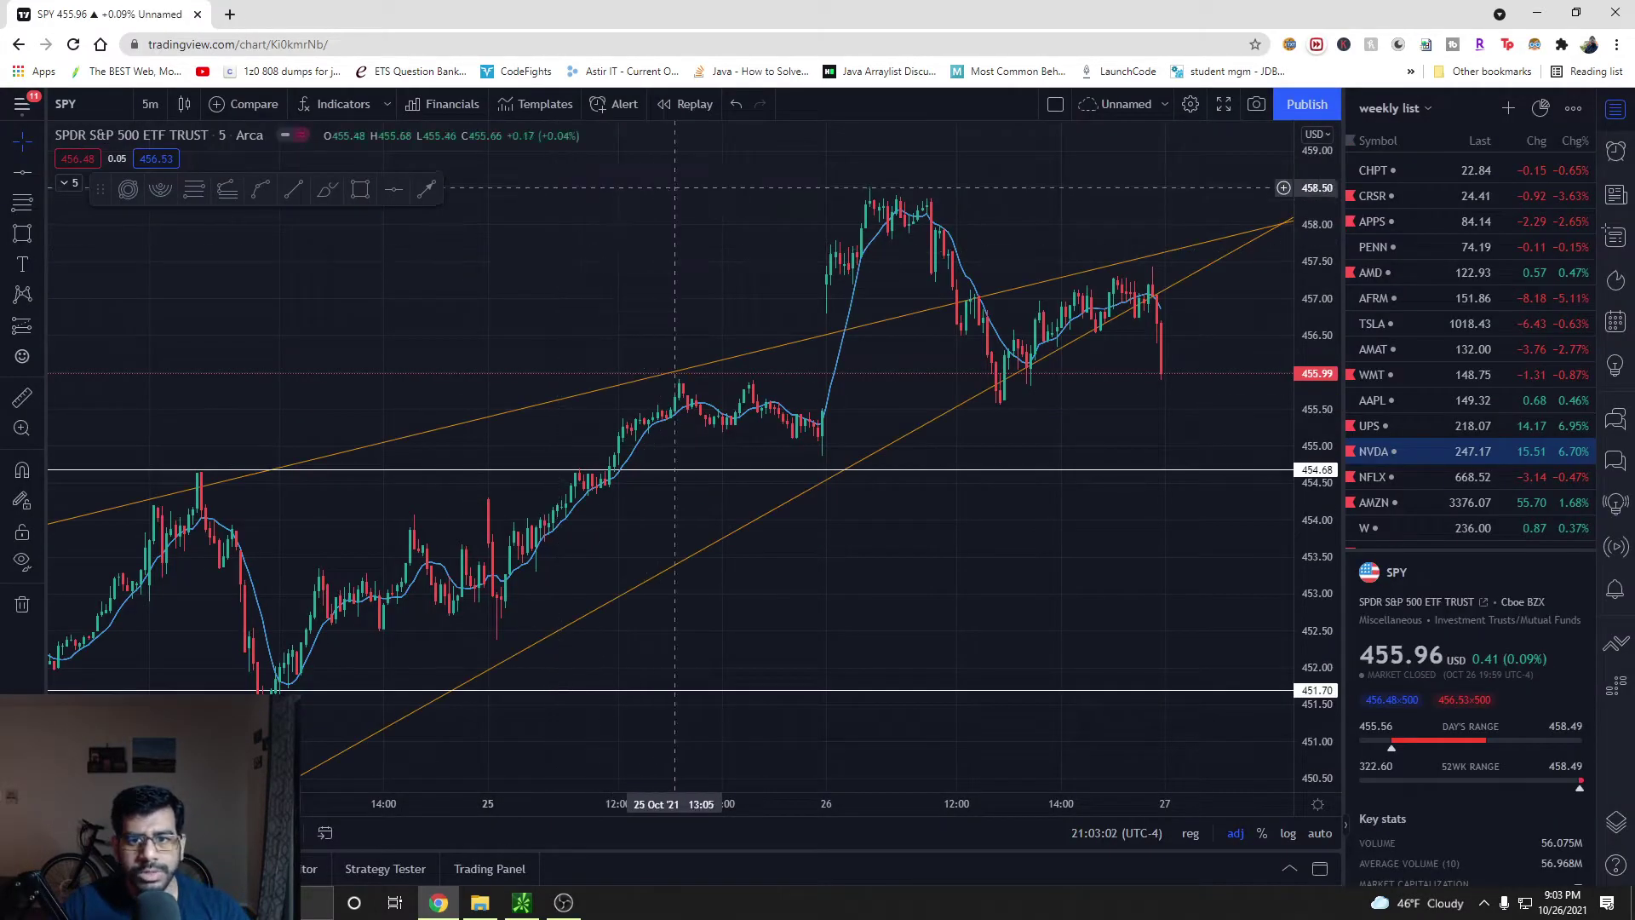
- Examine SPY's 5-minute price action against the orange trendlines and white horizontal levels, from the latest session back over earlier days
scroll(809, 464, "up", 5)
scroll(800, 464, "left", 2)
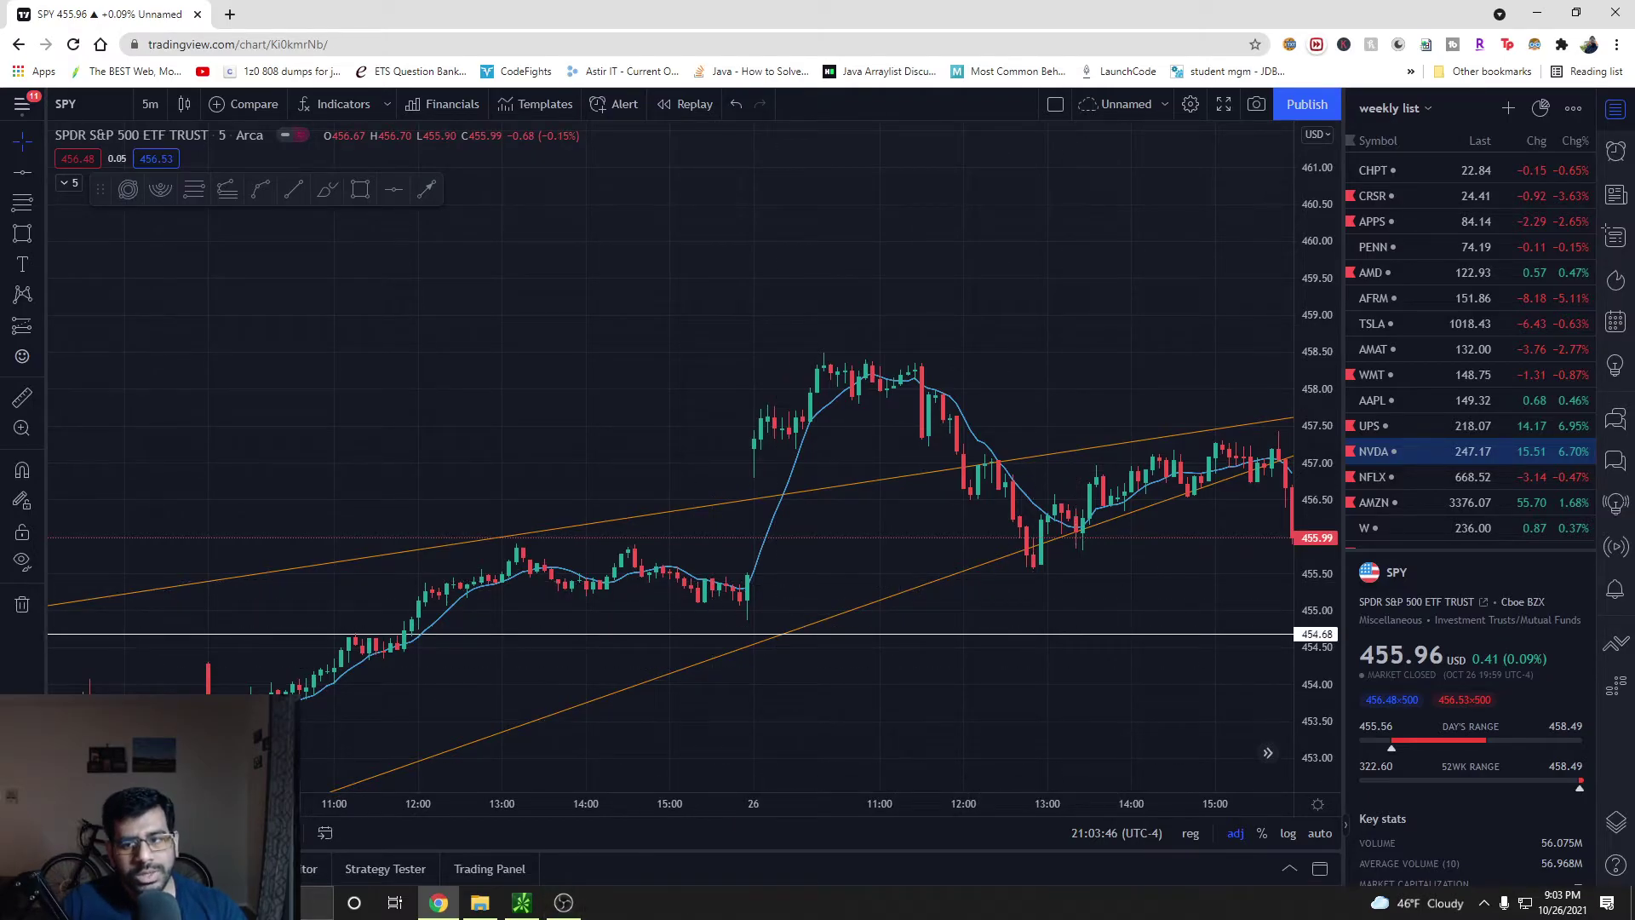
left_click_drag(1141, 590, 930, 599)
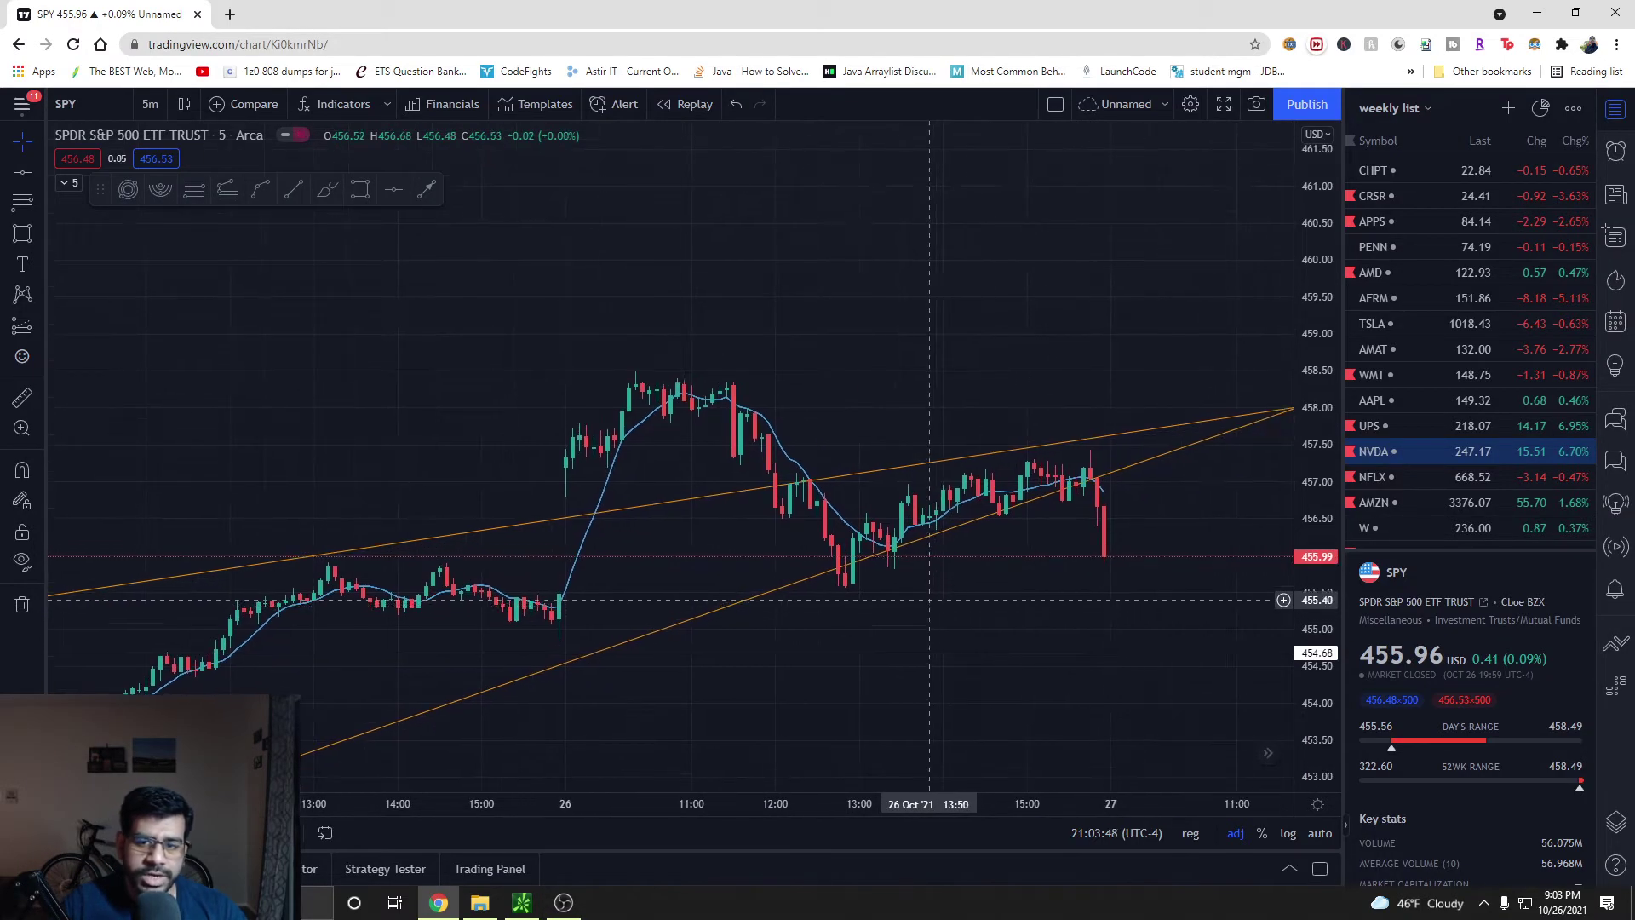
scroll(853, 584, "down", 3)
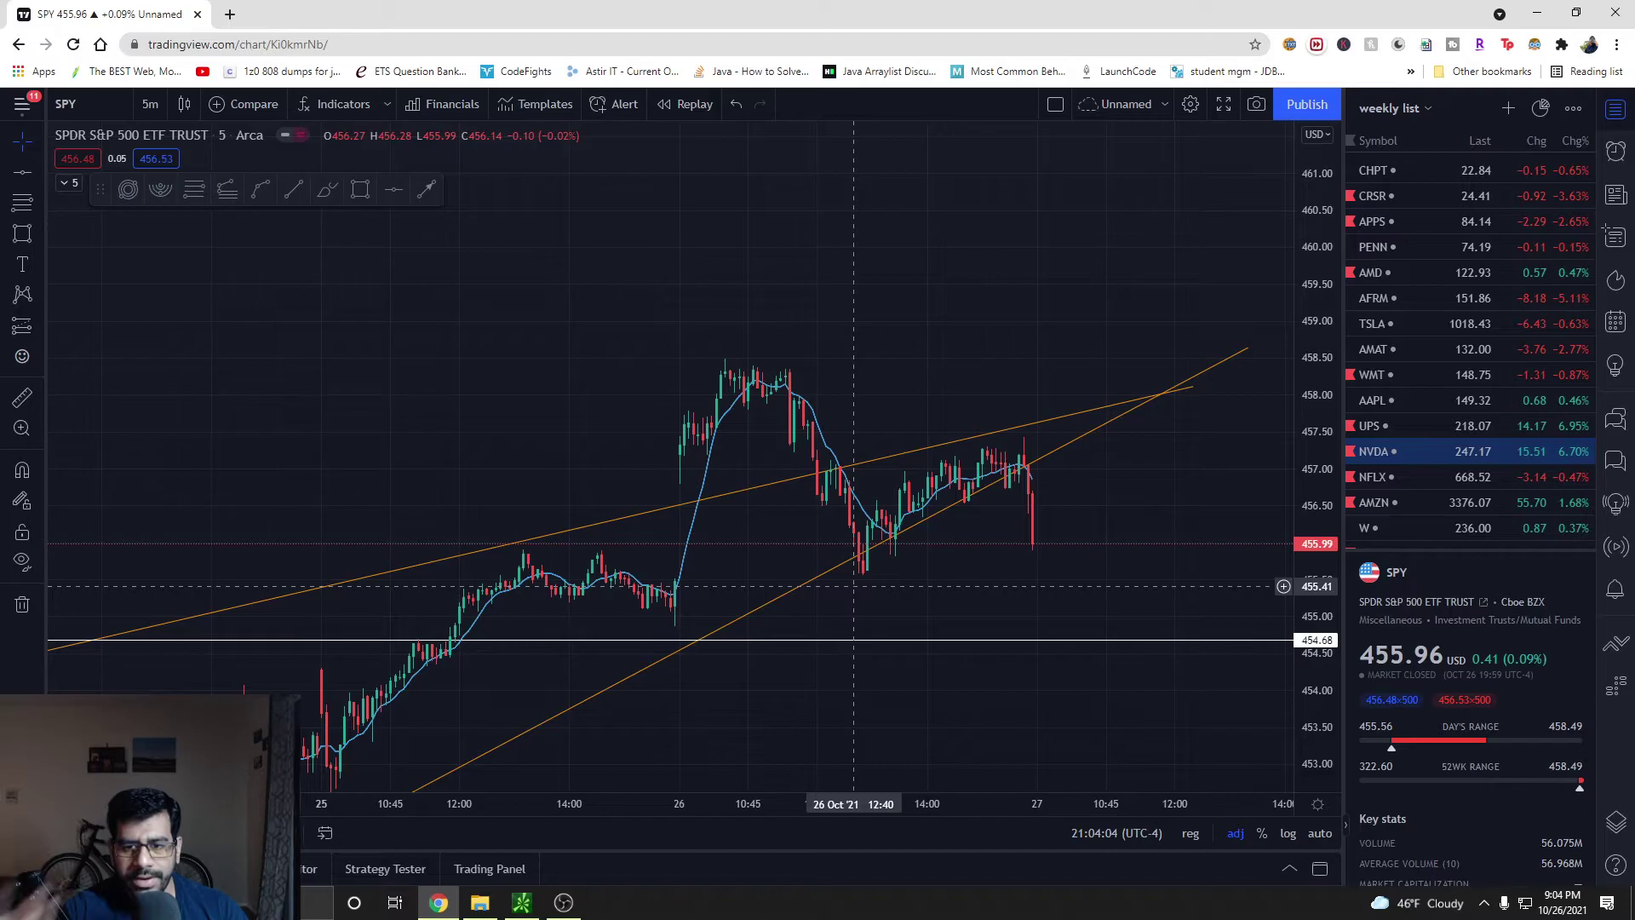
scroll(937, 477, "down", 4)
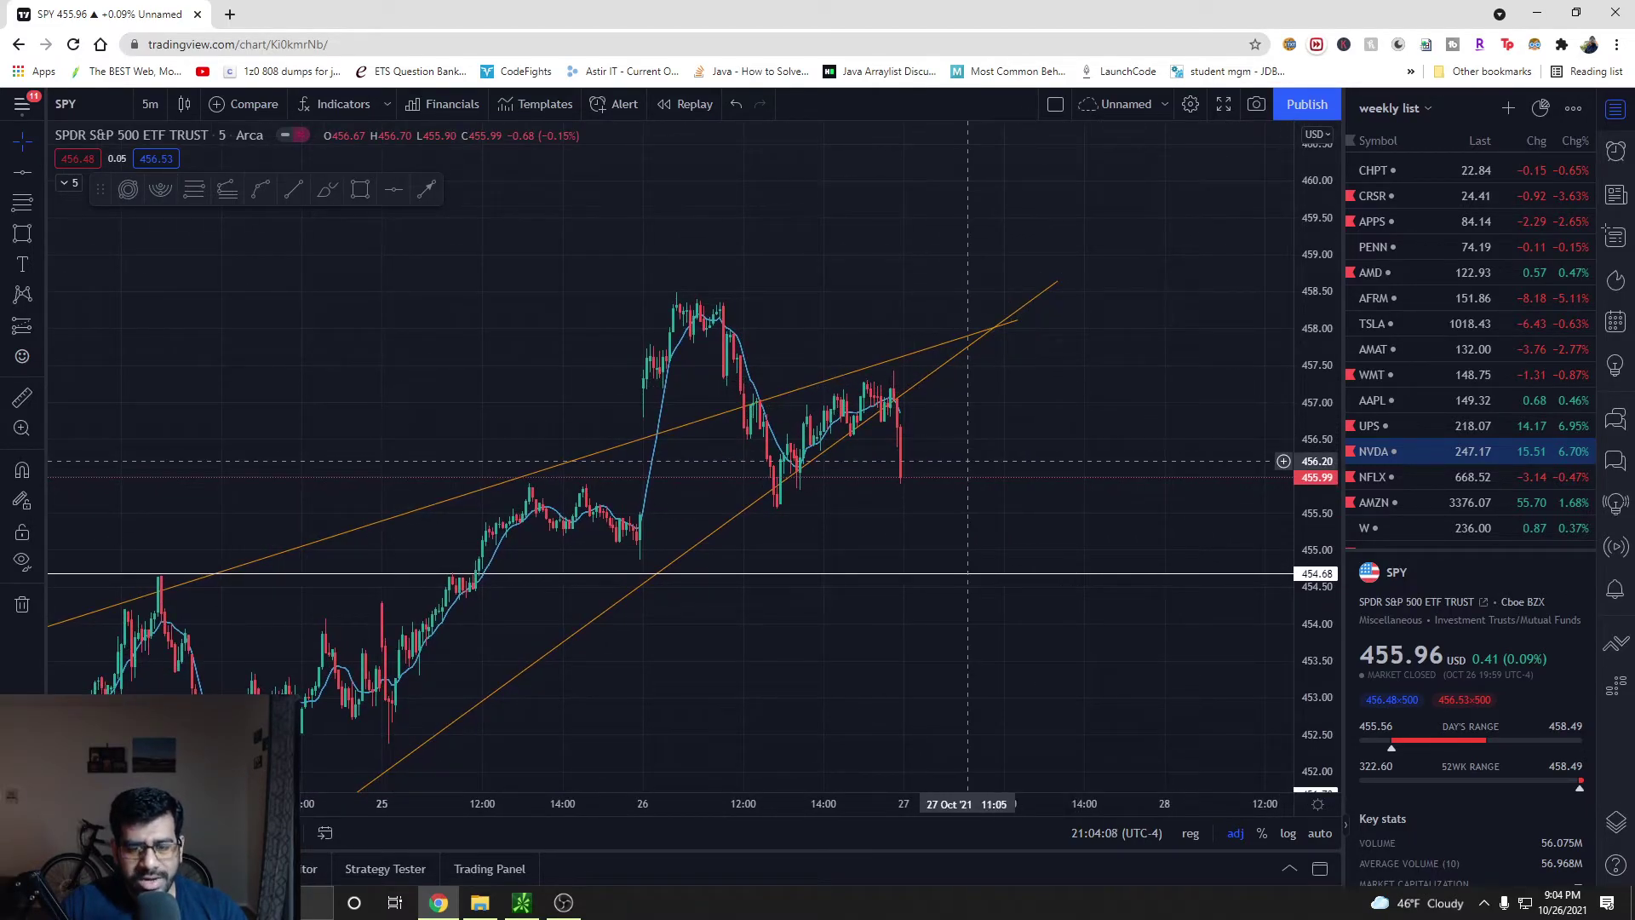
scroll(967, 461, "down", 5)
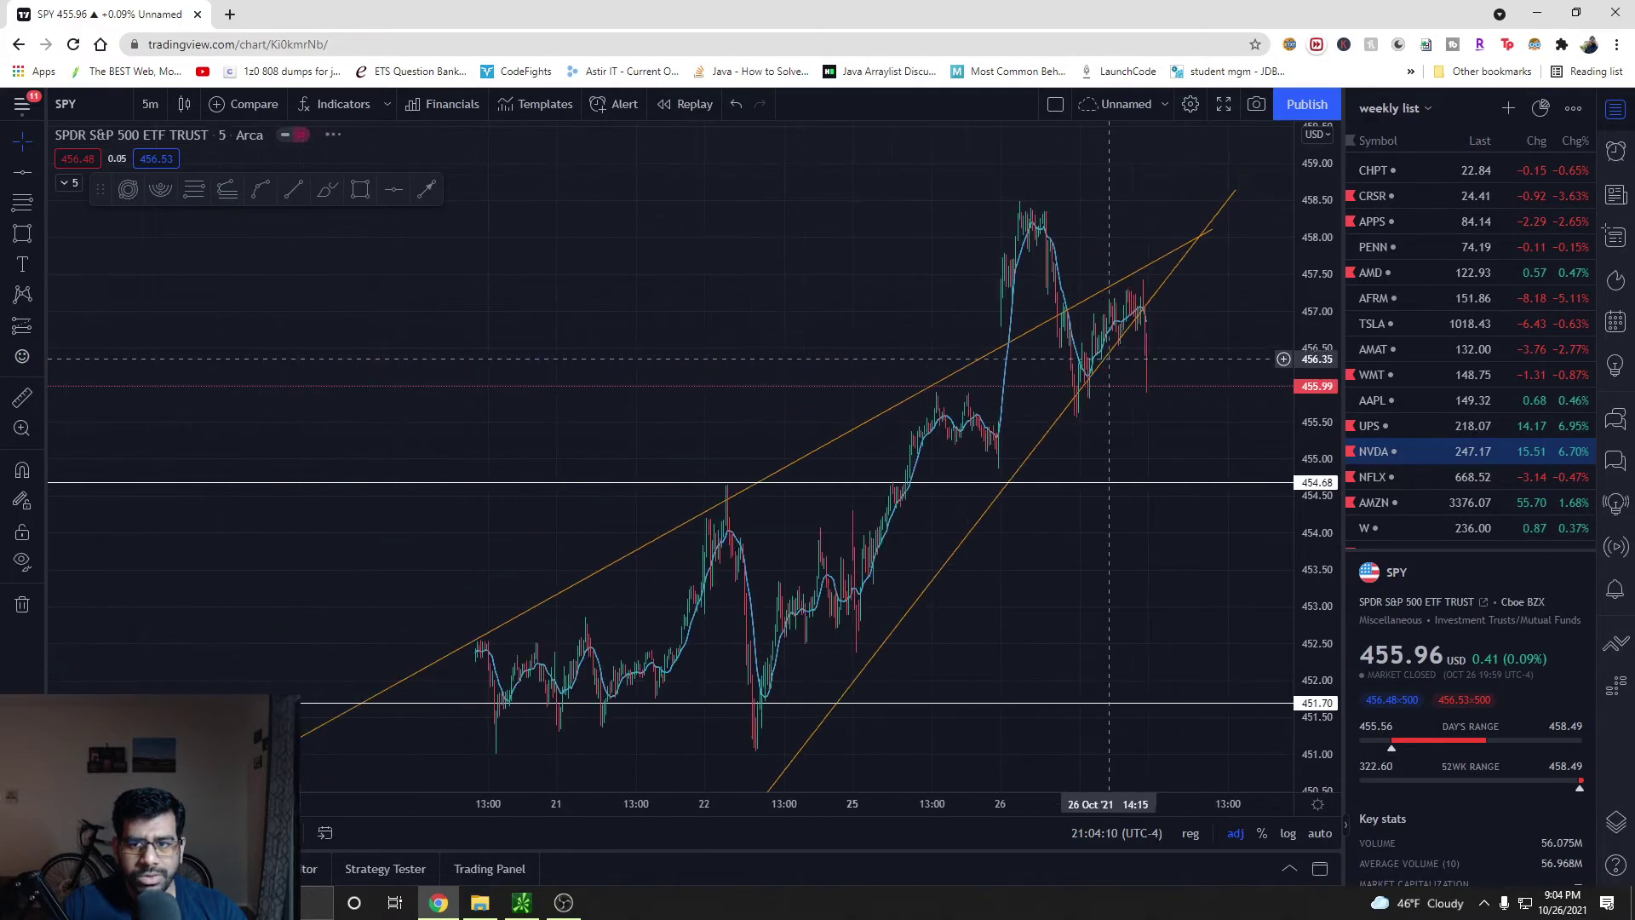
scroll(1194, 543, "down", 5)
scroll(1193, 544, "down", 5)
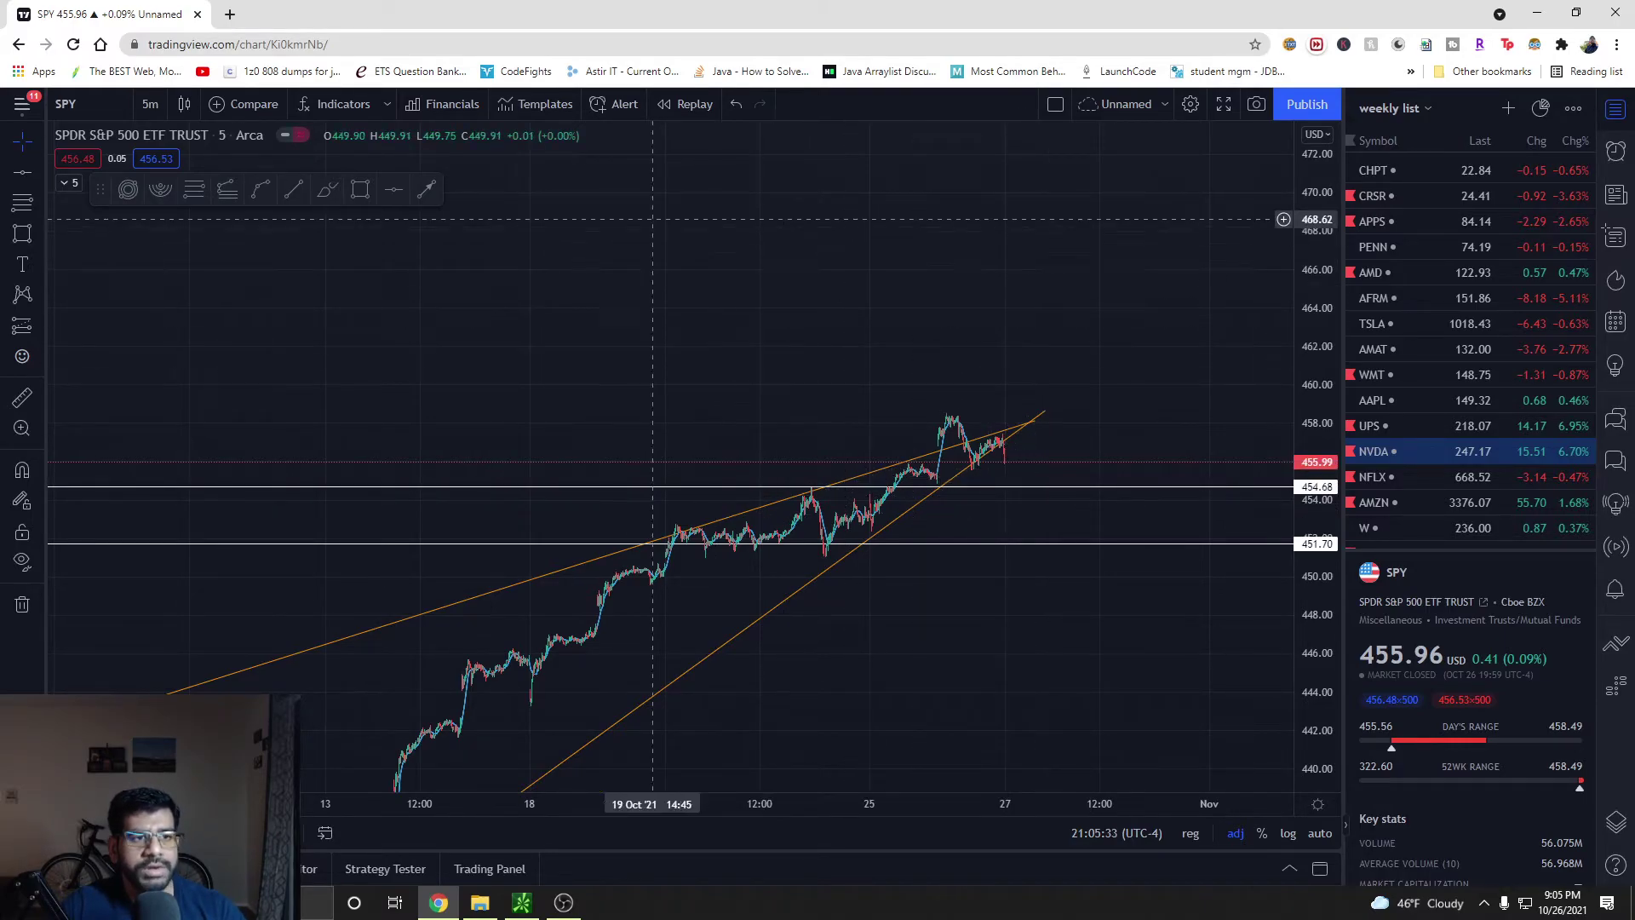
- Switch to thinkorswim and review the SPOT trade history in the account statement and today's filled orders and positions
left_click(521, 903)
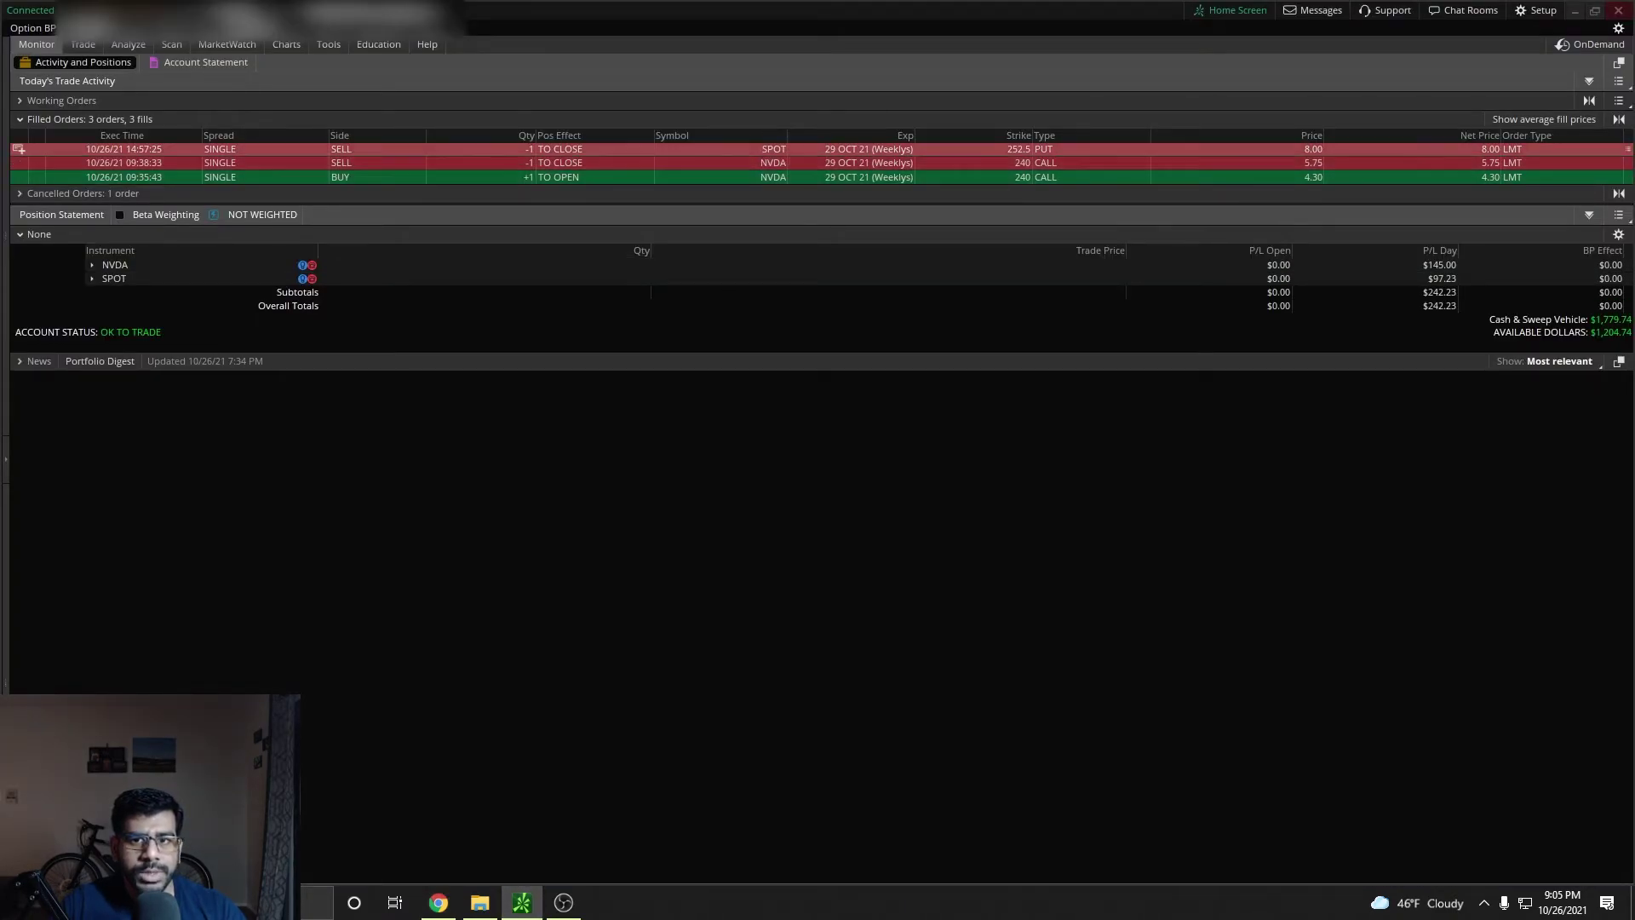
left_click(205, 62)
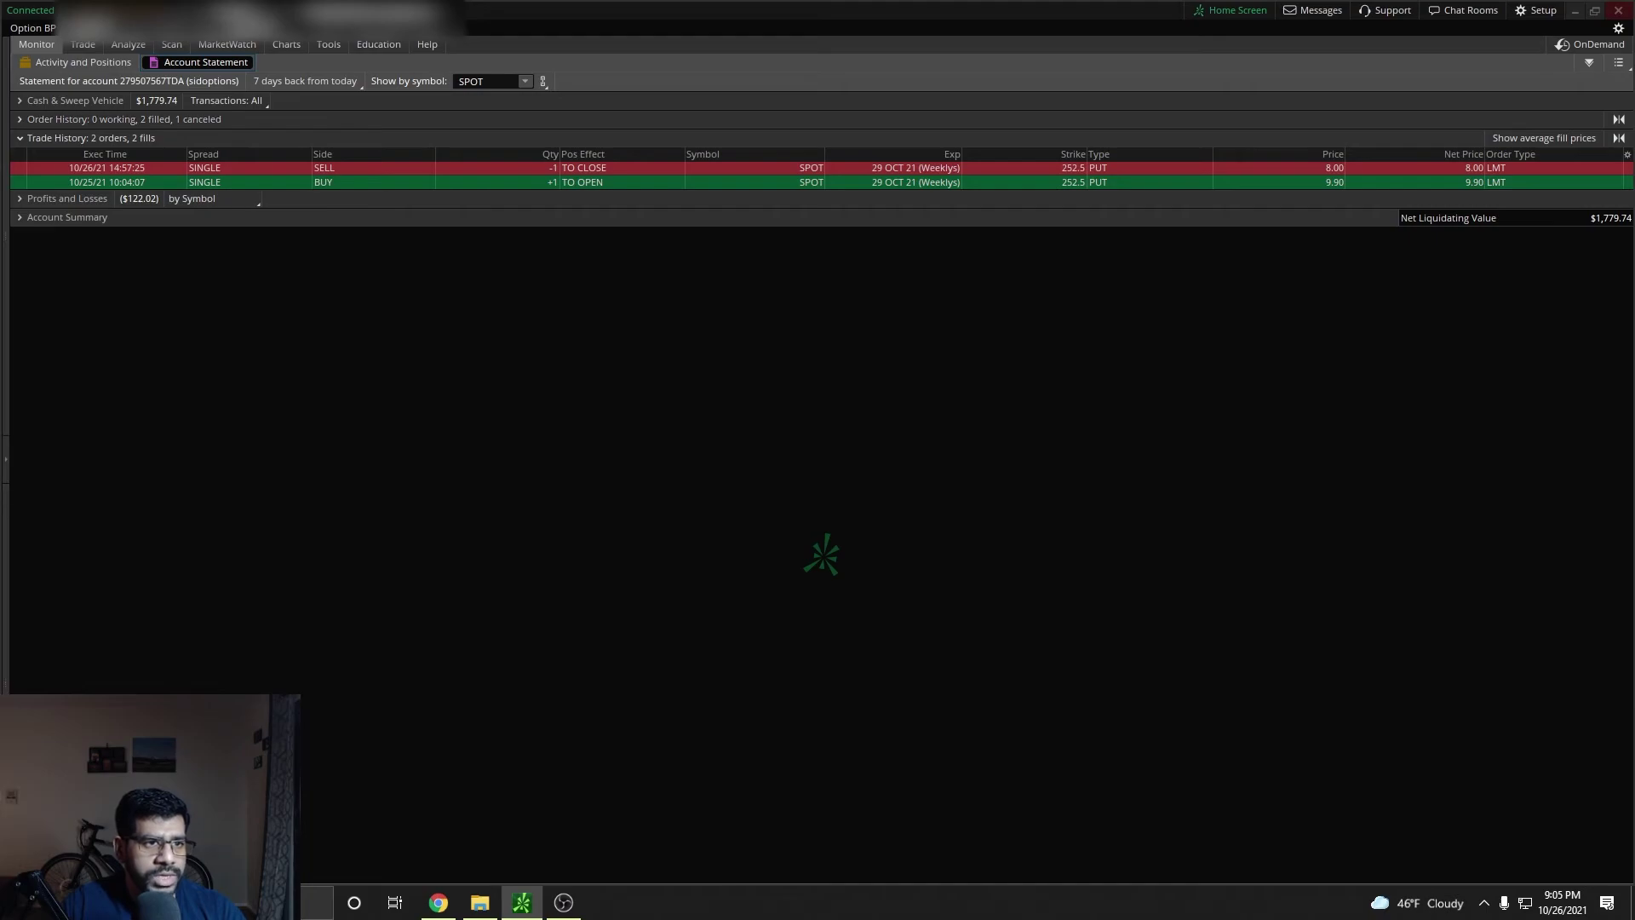
left_click(83, 62)
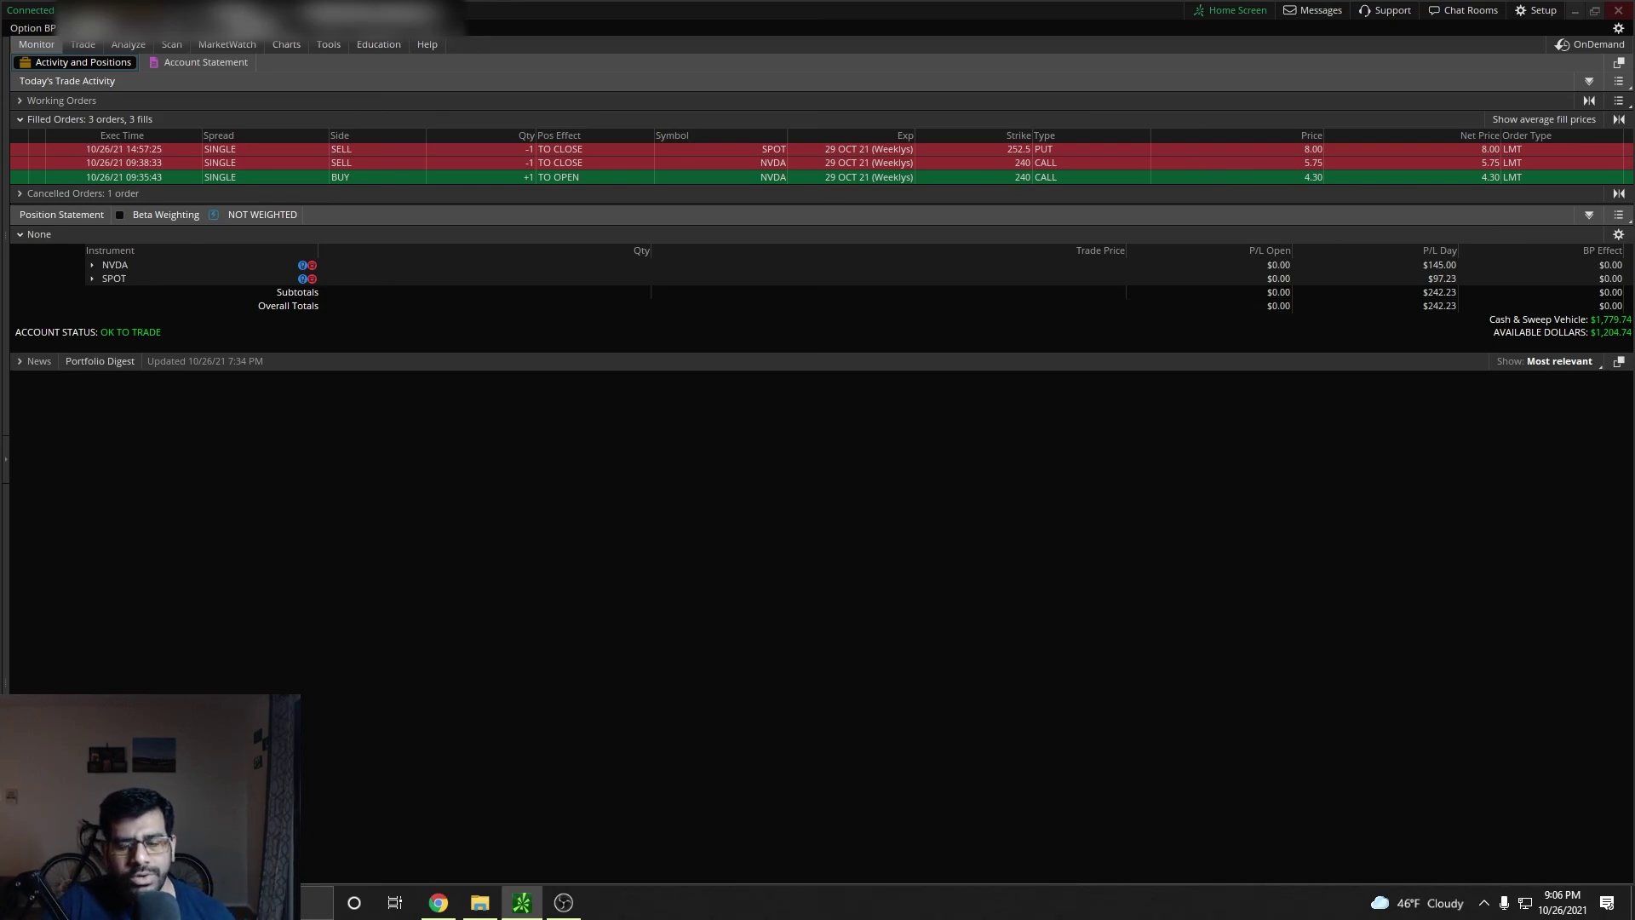
- Switch back to TradingView and bring up the AMD chart
key("alt+Tab")
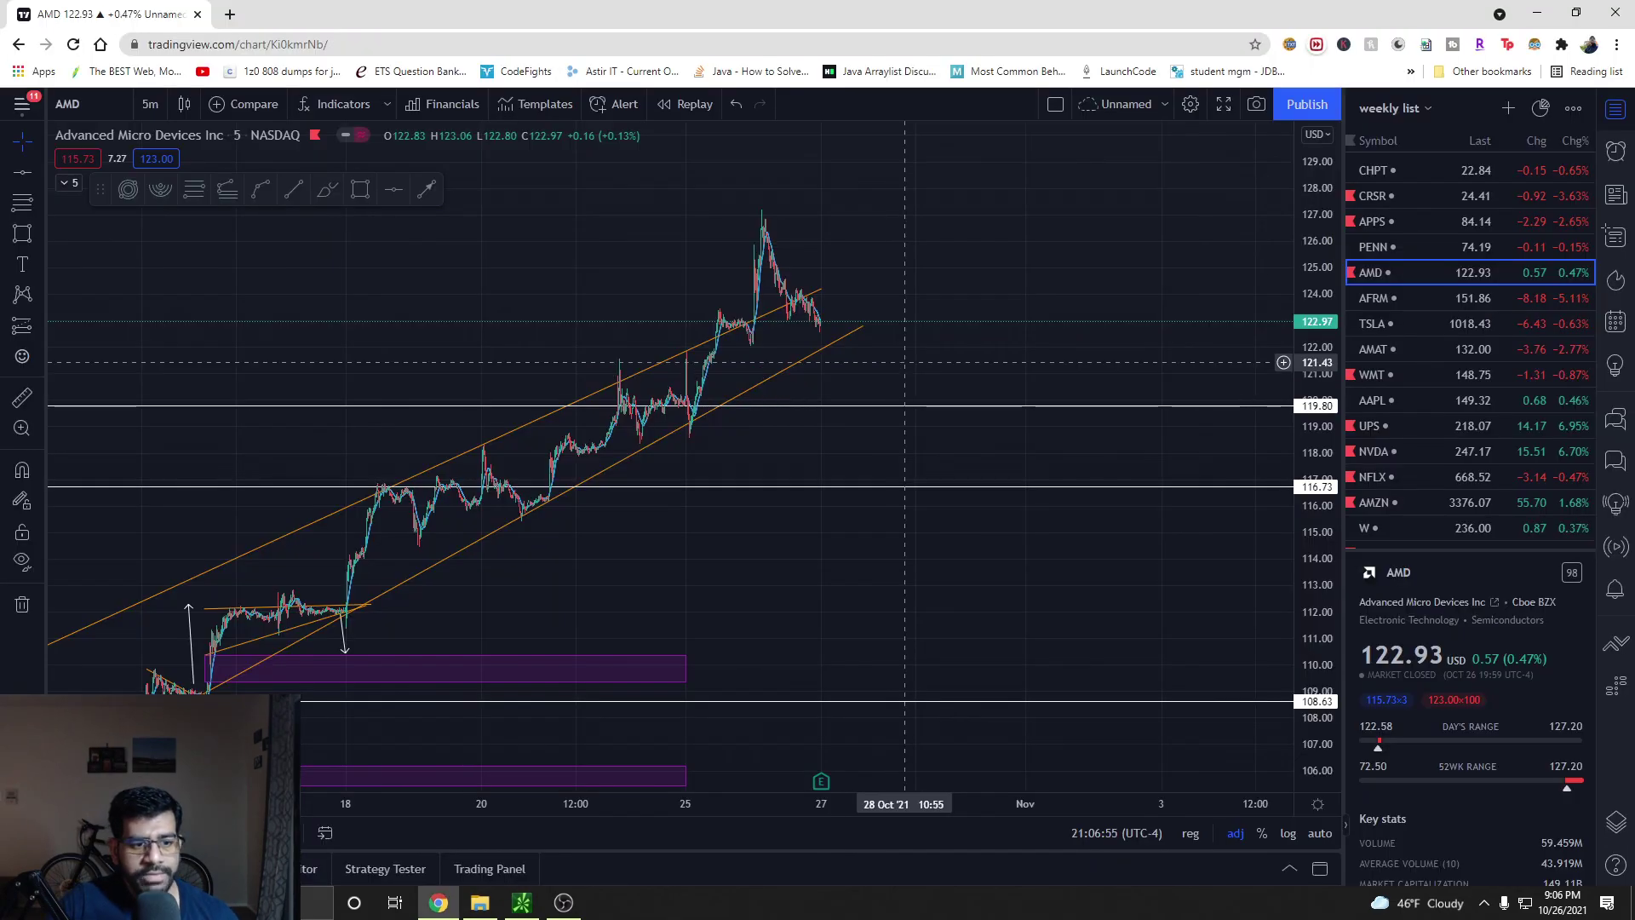